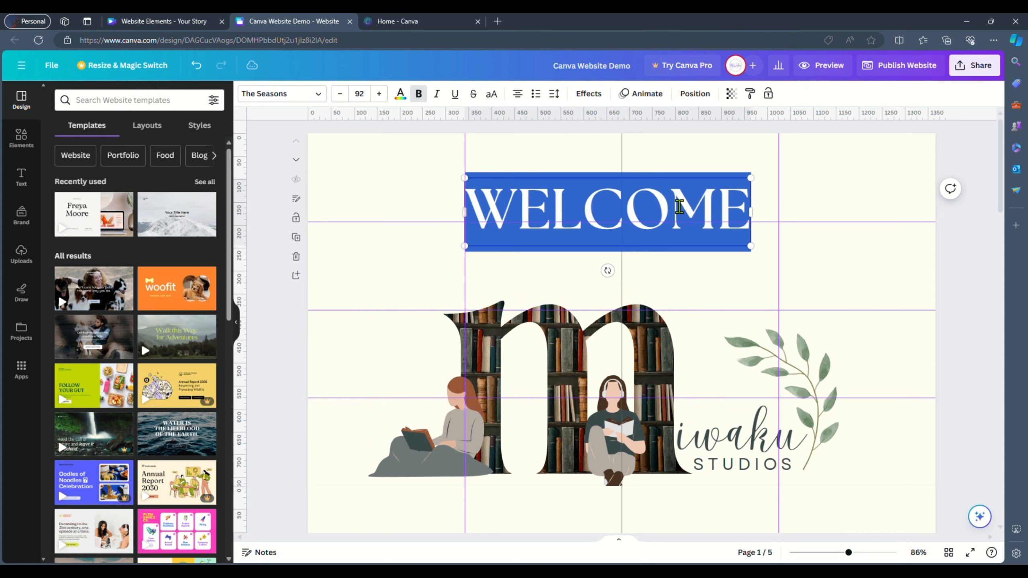
- Group the reading-women illustration with the Miwaku Studios logo and leaf, and align the group on the page
{"action": "left_click", "coordinate": [724, 257]}
{"action": "left_click", "coordinate": [695, 93]}
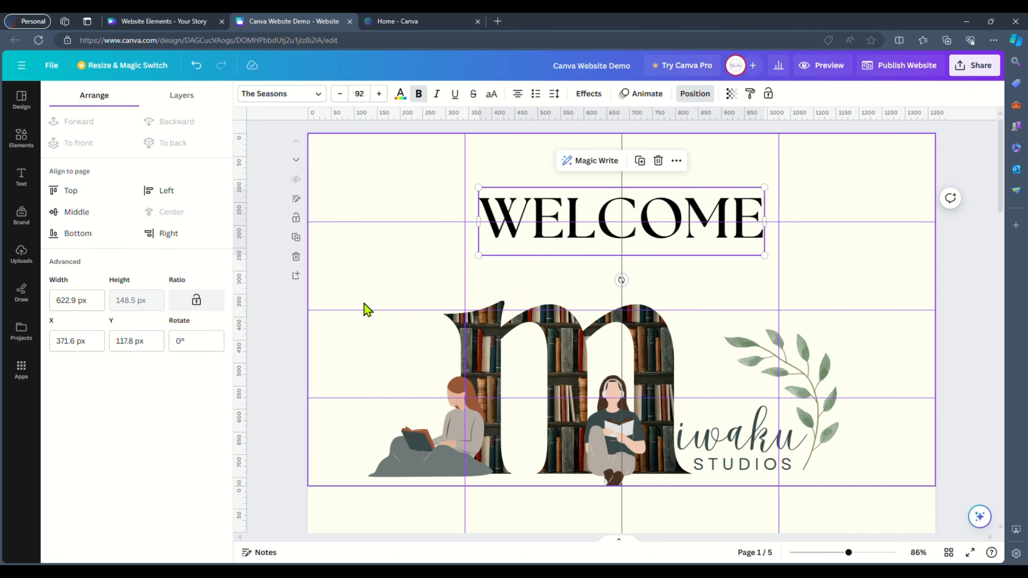
{"action": "left_click_drag", "start_coordinate": [363, 305], "coordinate": [837, 457]}
{"action": "key", "text": "ctrl+g"}
{"action": "left_click_drag", "start_coordinate": [775, 417], "coordinate": [791, 368]}
{"action": "left_click_drag", "start_coordinate": [719, 402], "coordinate": [700, 447]}
{"action": "left_click_drag", "start_coordinate": [896, 477], "coordinate": [458, 376]}
{"action": "key", "text": "ctrl+g"}
{"action": "left_click", "coordinate": [142, 208]}
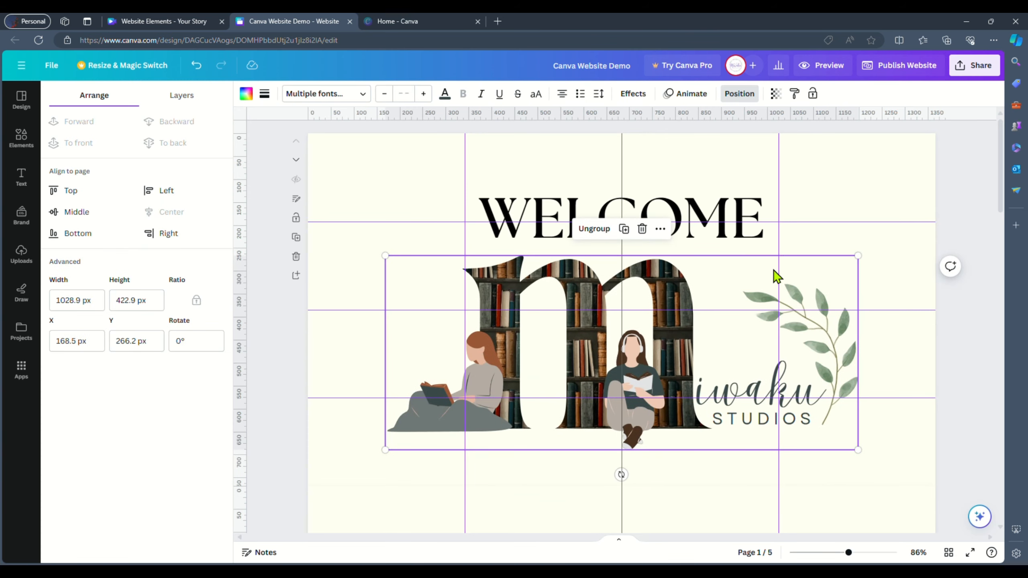
- Change the WELCOME heading's text colour to grey #6f7877
{"action": "left_click", "coordinate": [706, 243]}
{"action": "left_click", "coordinate": [400, 93]}
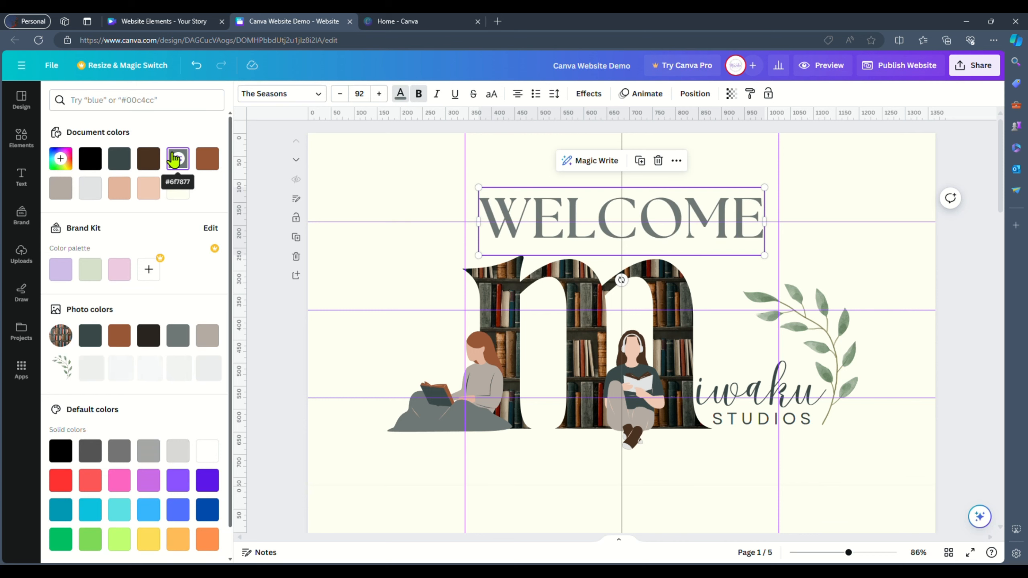
{"action": "left_click_drag", "start_coordinate": [1000, 182], "coordinate": [986, 110]}
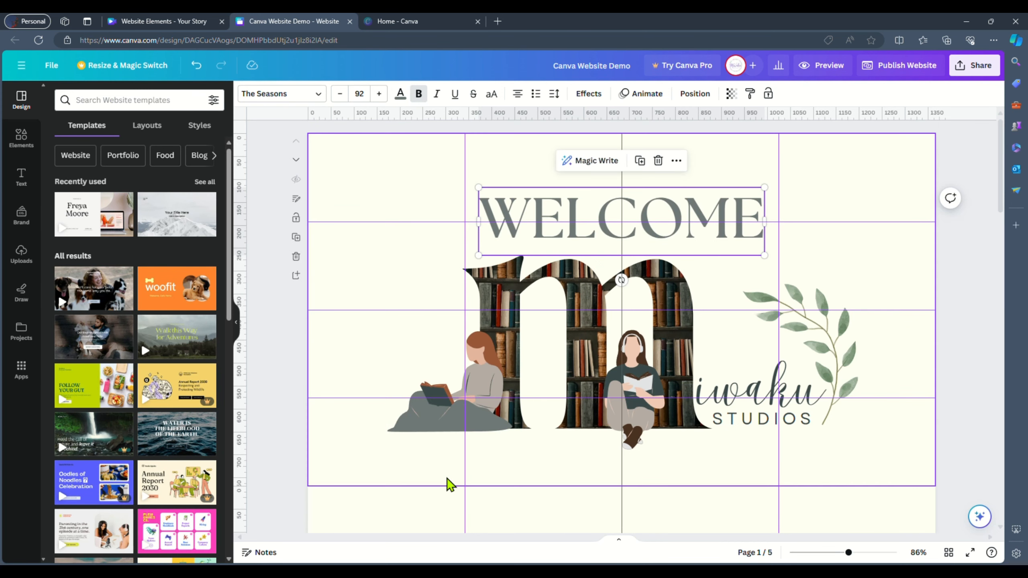
- Add a brown button element and place it, resized smaller, below the illustration's lower left
{"action": "left_click", "coordinate": [21, 140]}
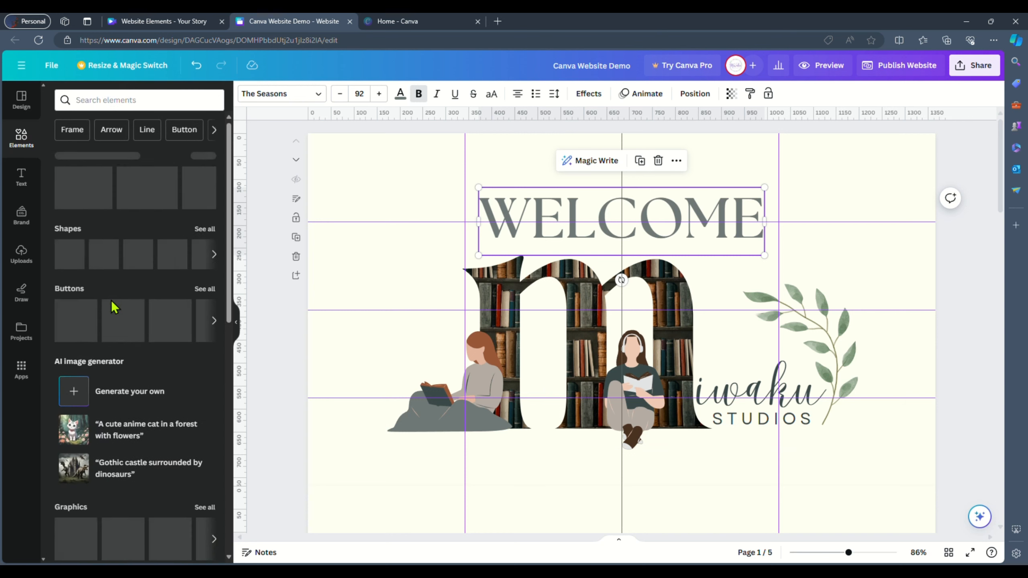
{"action": "left_click", "coordinate": [71, 322]}
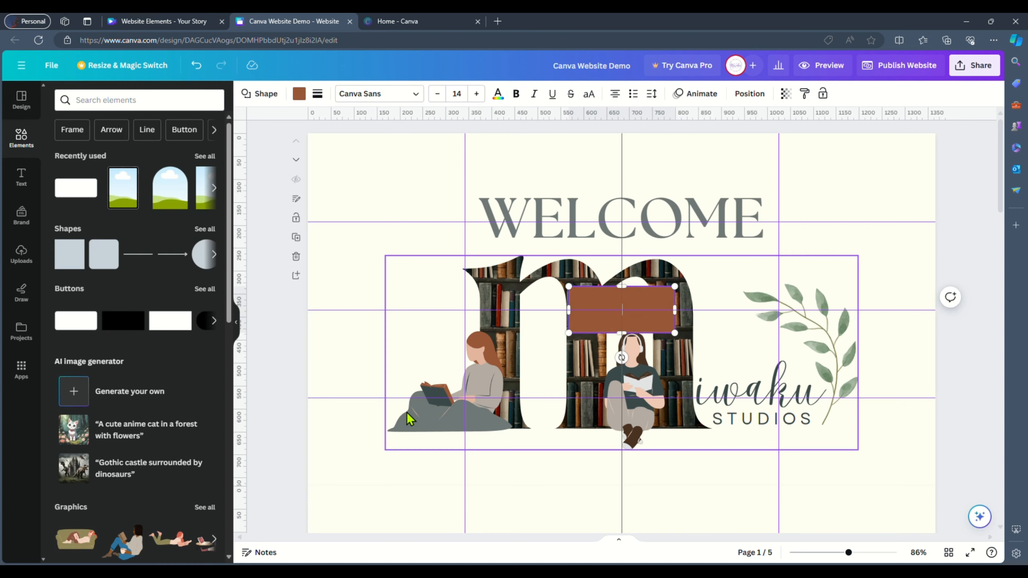
{"action": "left_click", "coordinate": [624, 477]}
{"action": "left_click_drag", "start_coordinate": [650, 312], "coordinate": [434, 453]}
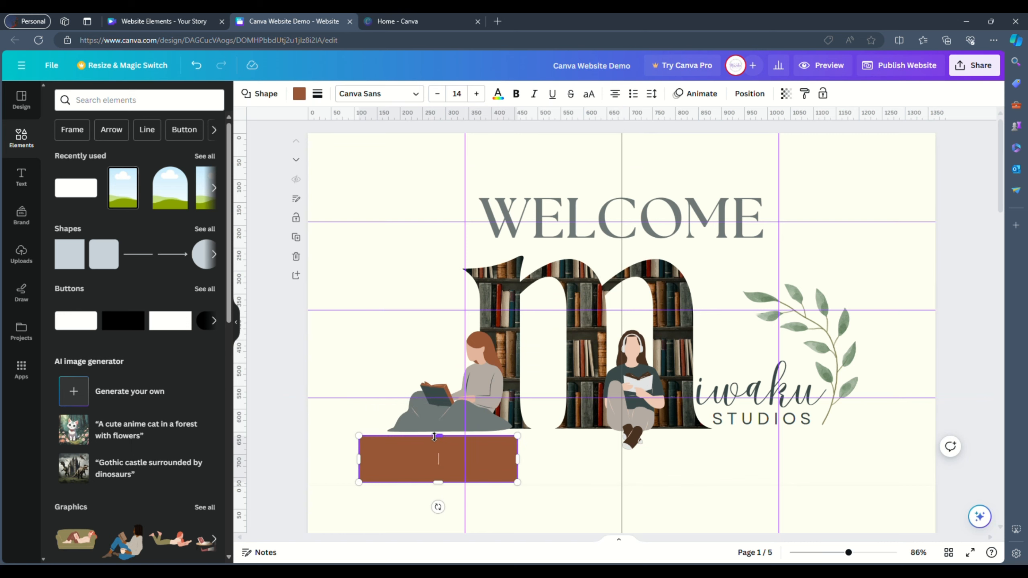
{"action": "left_click_drag", "start_coordinate": [463, 474], "coordinate": [450, 463]}
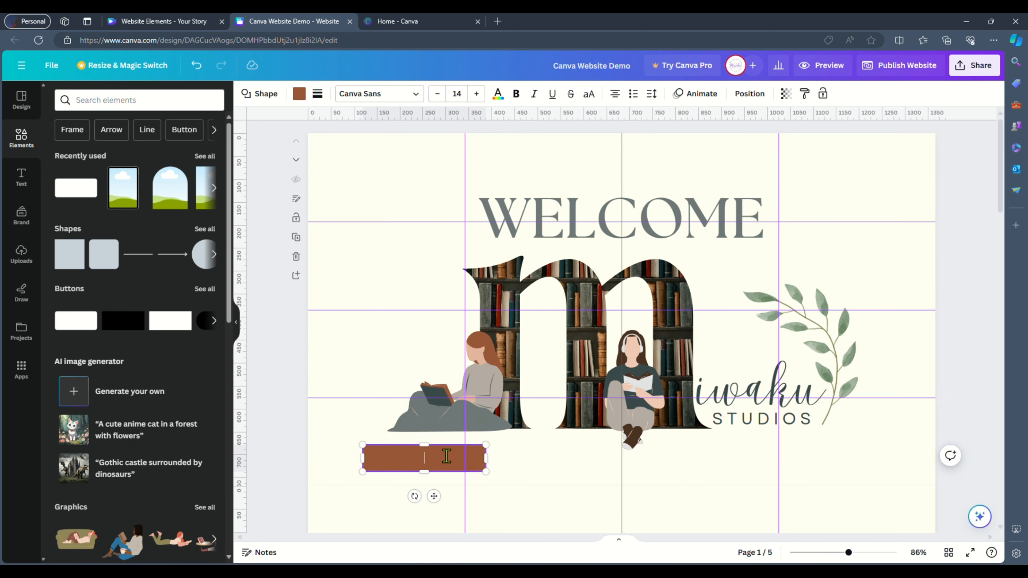
- Label the button About and set its font to The Seasons at size 20
{"action": "left_click", "coordinate": [376, 97]}
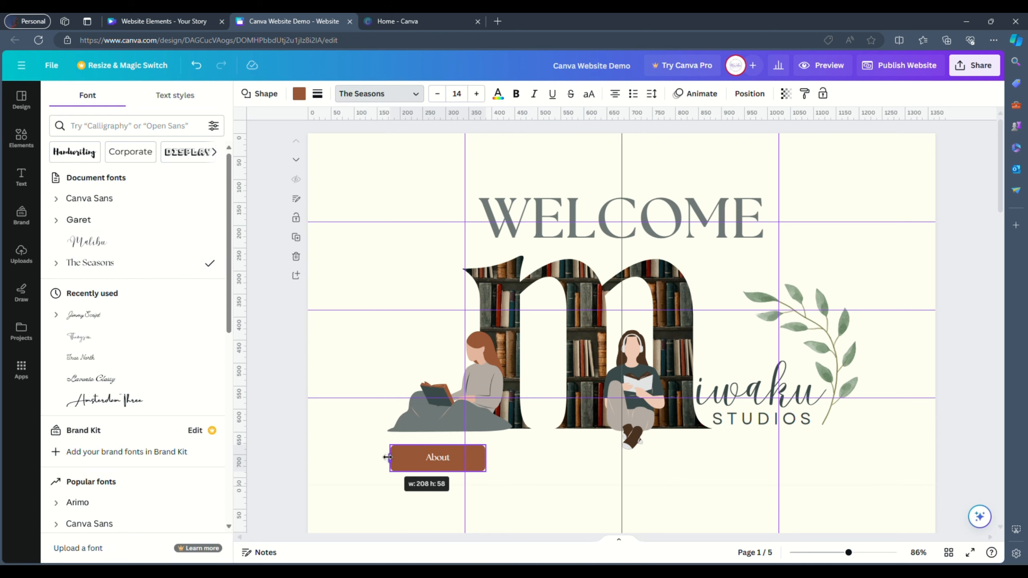
{"action": "left_click", "coordinate": [458, 93]}
{"action": "type", "text": "20"}
{"action": "key", "text": "Return"}
{"action": "left_click", "coordinate": [529, 487]}
{"action": "left_click", "coordinate": [469, 456]}
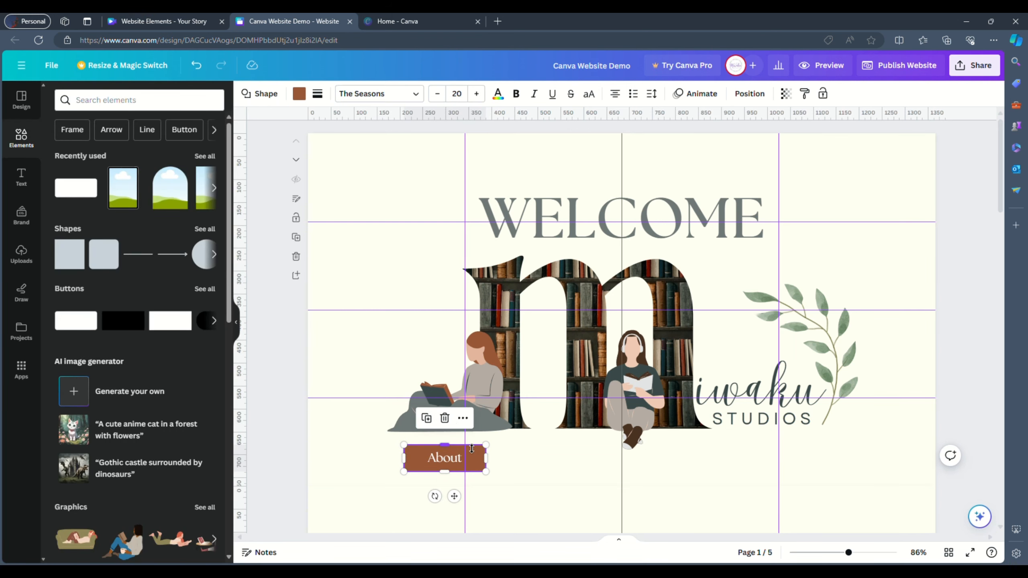
{"action": "double_click", "coordinate": [480, 465]}
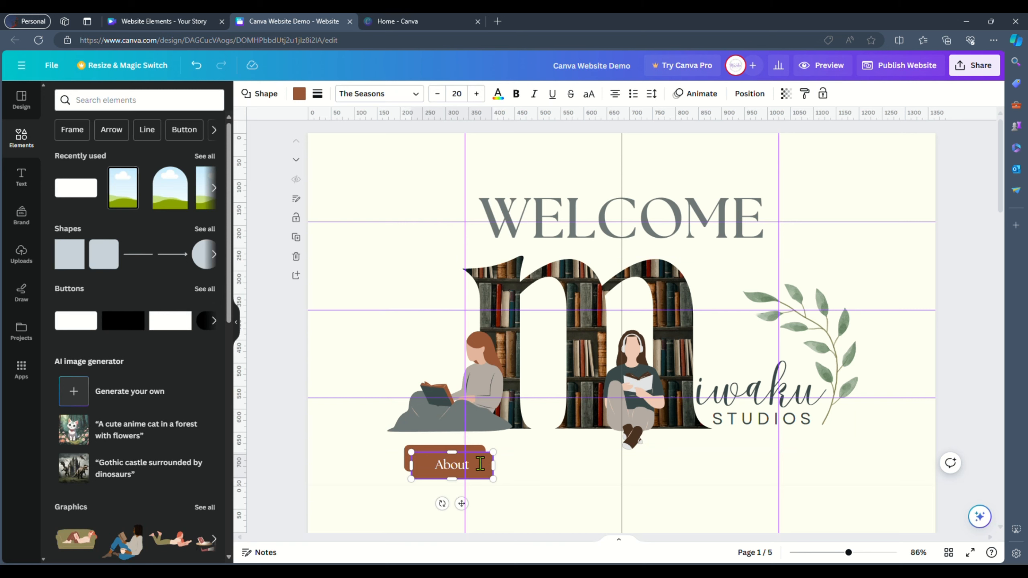
{"action": "key", "text": "BackSpace"}
{"action": "left_click", "coordinate": [299, 93]}
{"action": "left_click", "coordinate": [149, 158]}
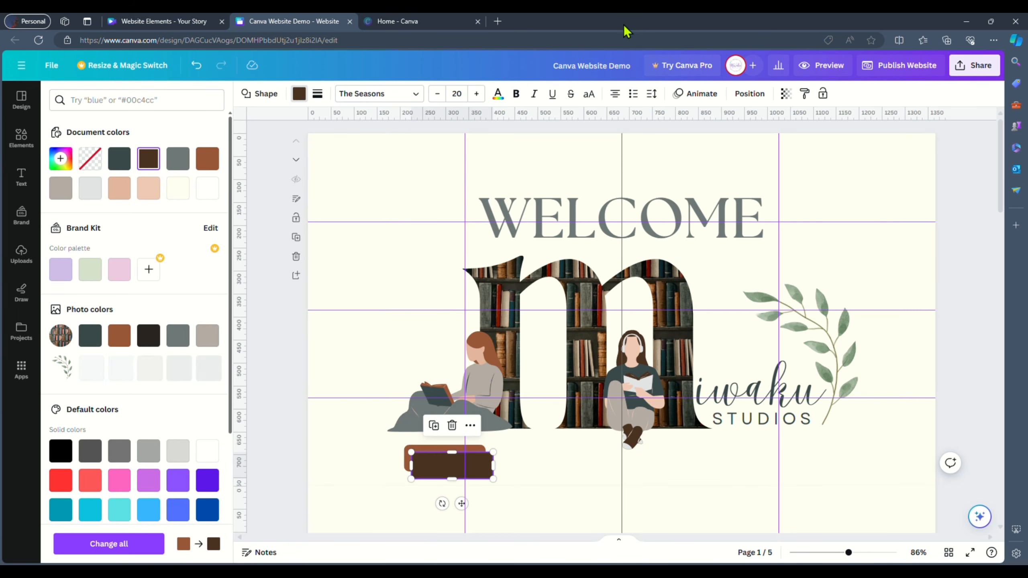
{"action": "left_click", "coordinate": [786, 93]}
{"action": "left_click", "coordinate": [547, 477]}
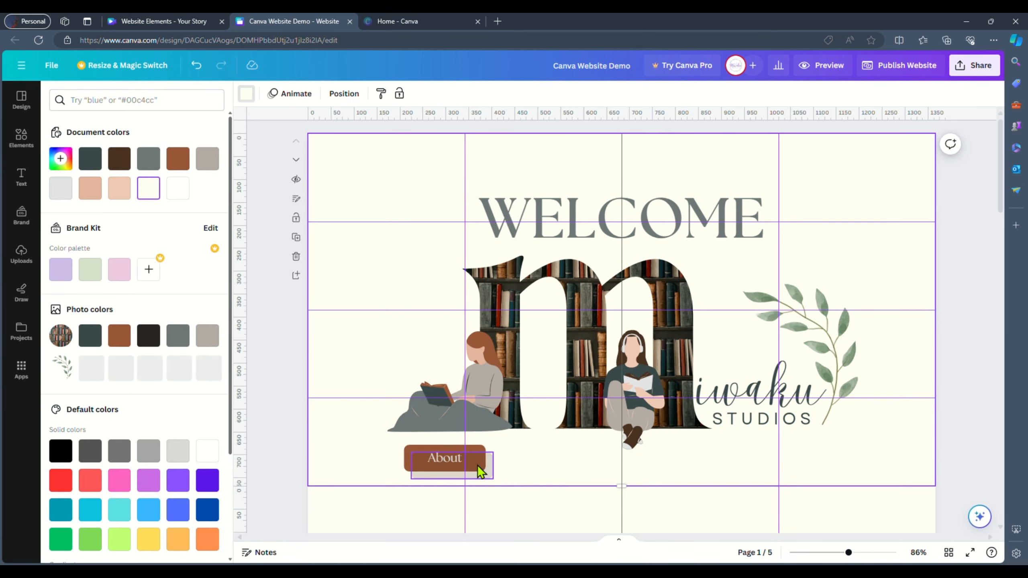
{"action": "left_click", "coordinate": [477, 465]}
{"action": "left_click", "coordinate": [498, 477]}
{"action": "left_click_drag", "start_coordinate": [490, 470], "coordinate": [483, 467]}
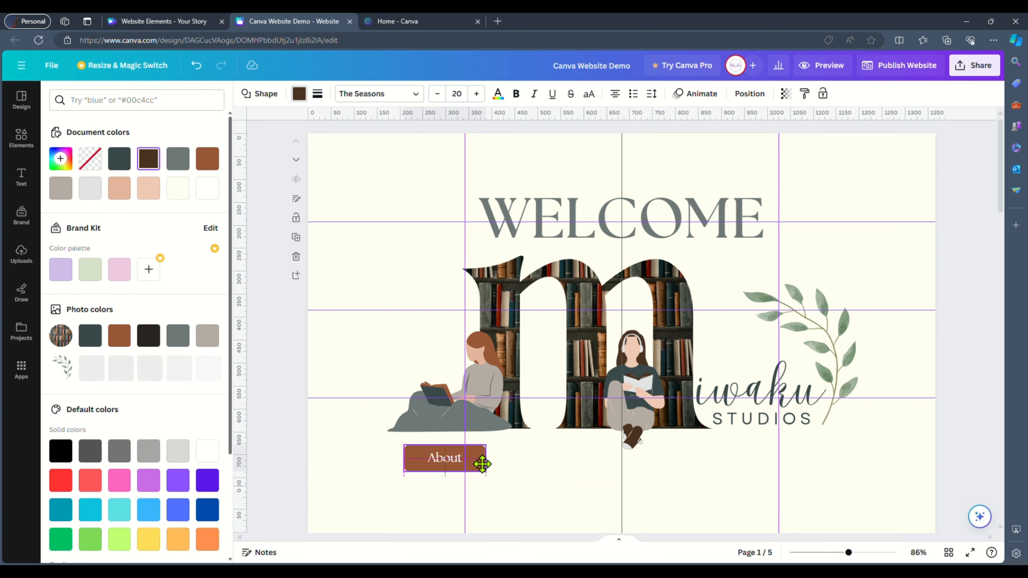
- Duplicate the About button into a row of four evenly spaced buttons under the illustration
{"action": "scroll", "coordinate": [518, 470], "scroll_direction": "up", "scroll_amount": 5}
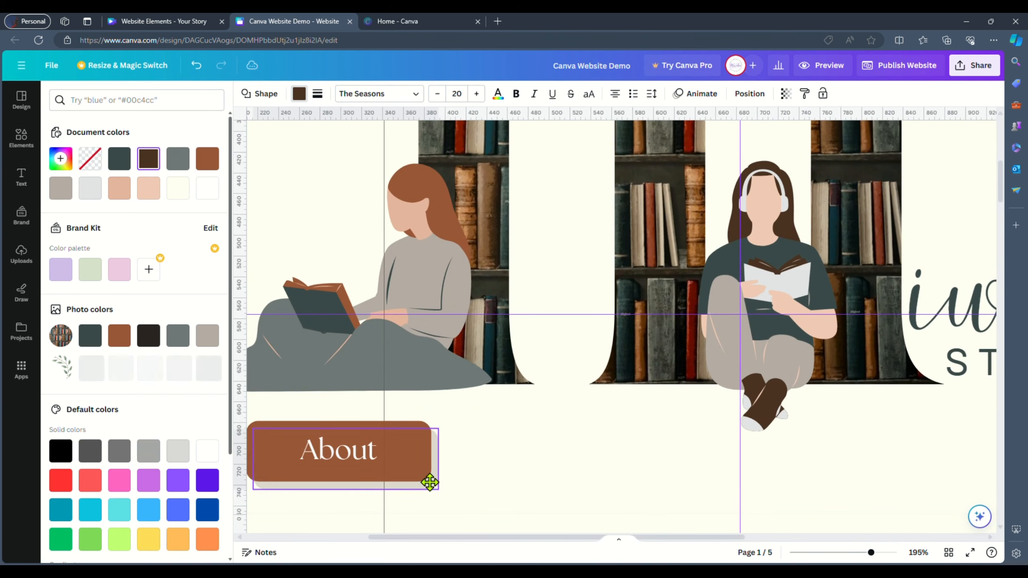
{"action": "scroll", "coordinate": [430, 483], "scroll_direction": "down", "scroll_amount": 4}
{"action": "left_click_drag", "start_coordinate": [420, 441], "coordinate": [546, 436]}
{"action": "key", "text": "ctrl+d"}
{"action": "key", "text": "ctrl+d"}
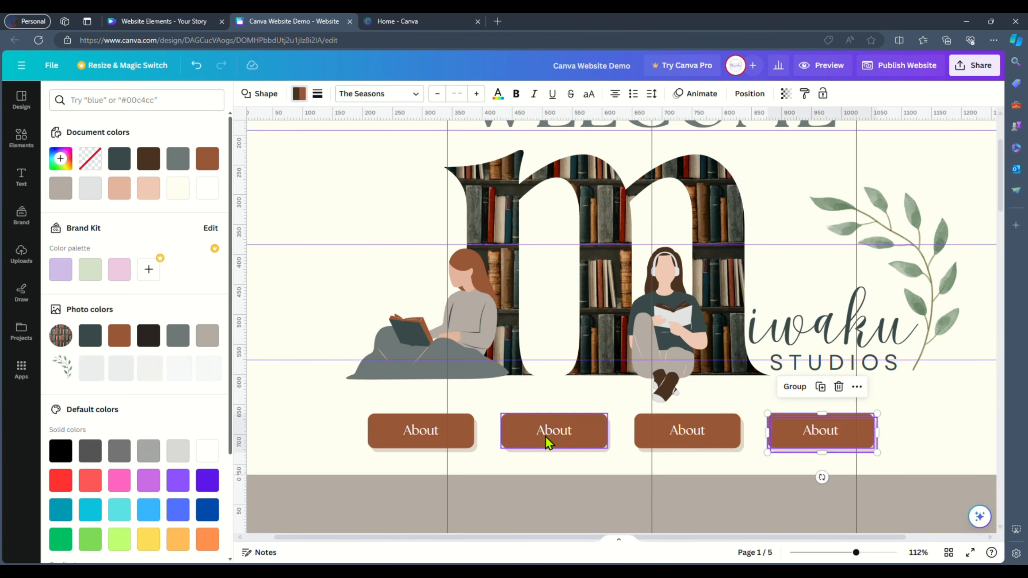
- Relabel the buttons after the page names: About, Digital Library and Reading Journal
{"action": "left_click", "coordinate": [688, 465]}
{"action": "left_click", "coordinate": [948, 553]}
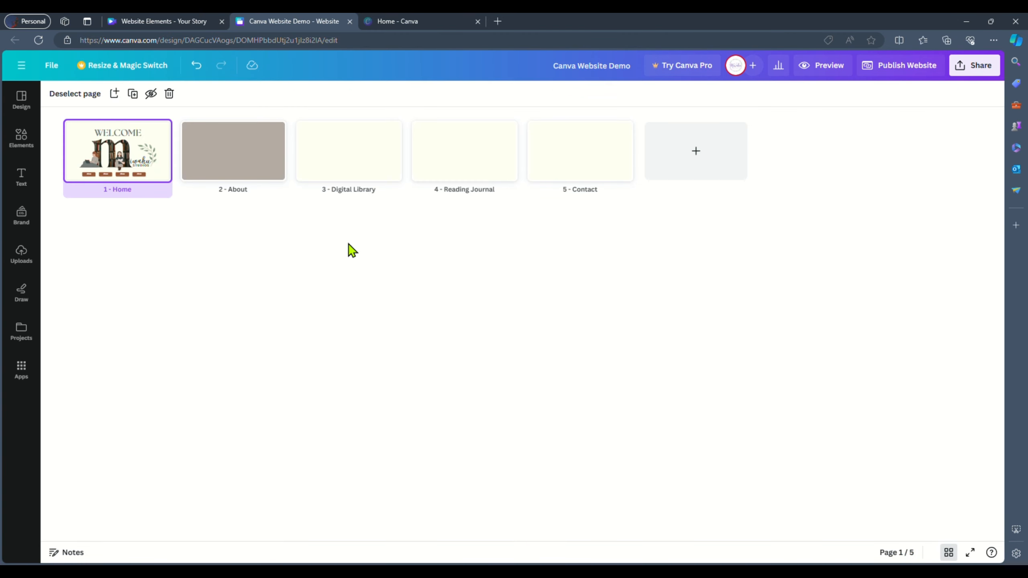
{"action": "double_click", "coordinate": [117, 164]}
{"action": "left_click", "coordinate": [587, 502]}
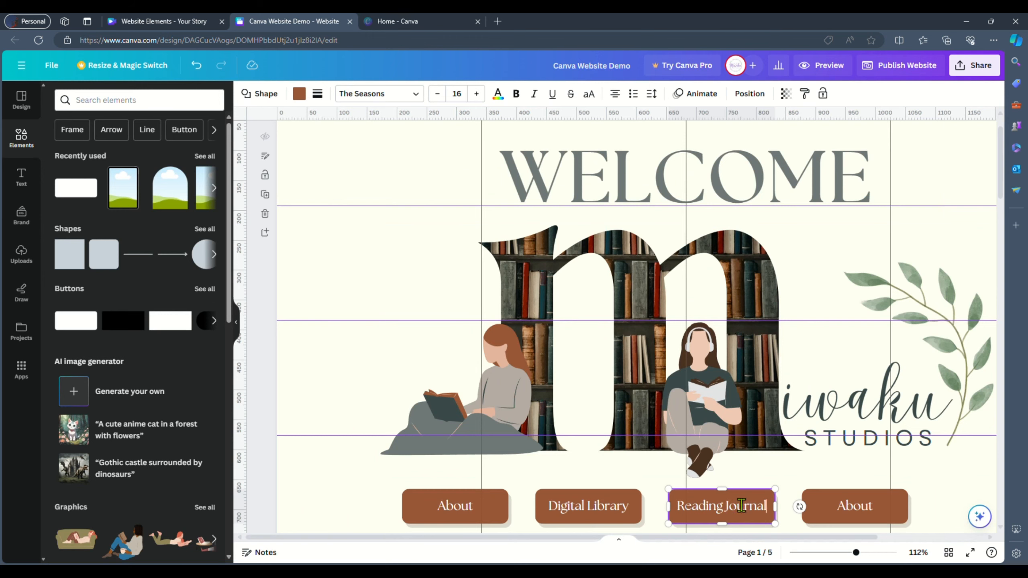
{"action": "scroll", "coordinate": [928, 497], "scroll_direction": "down", "scroll_amount": 5}
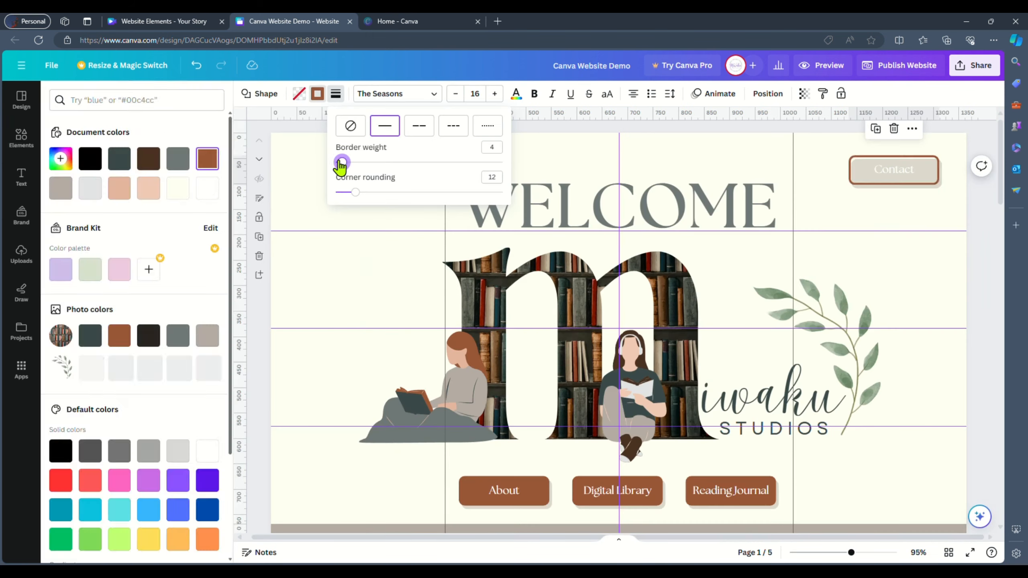
- Change the Contact button's text colour to dark grey
{"action": "left_click", "coordinate": [870, 170]}
{"action": "left_click", "coordinate": [516, 93]}
{"action": "left_click", "coordinate": [177, 170]}
{"action": "left_click", "coordinate": [938, 228]}
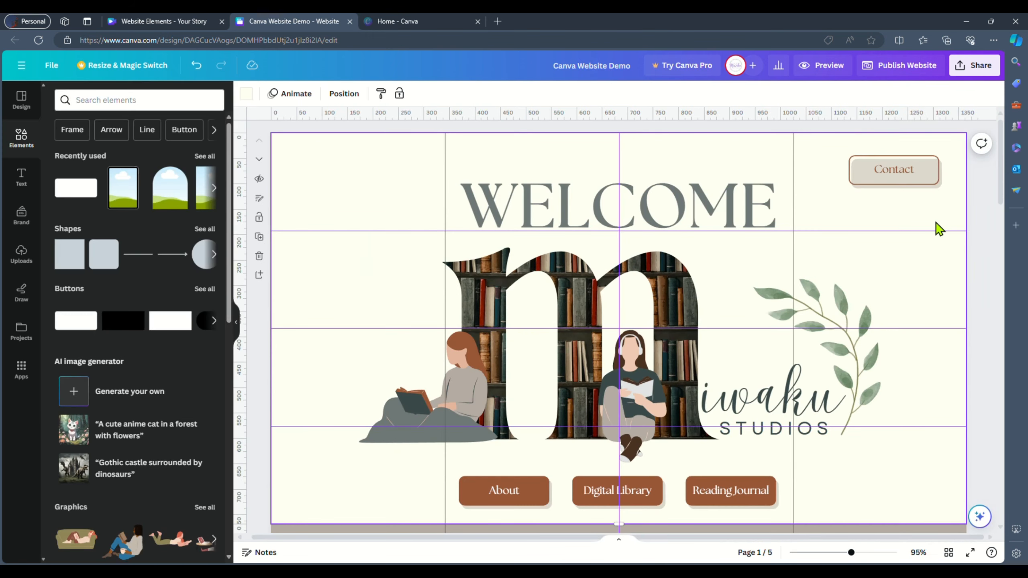
- Duplicate the Contact button into the top-left corner and relabel the copy Home
{"action": "left_click_drag", "start_coordinate": [839, 184], "coordinate": [351, 168]}
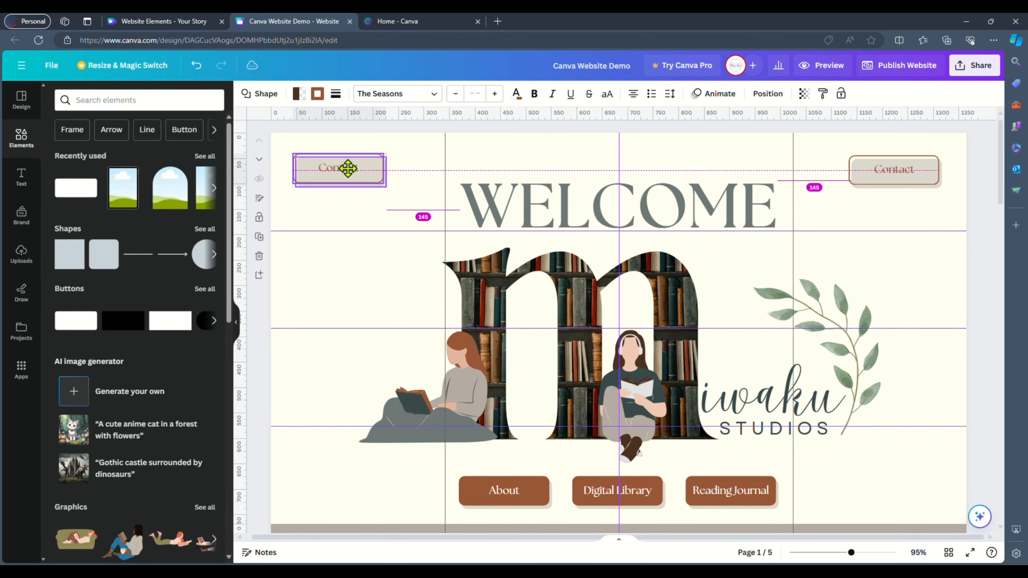
{"action": "type", "text": "Home"}
{"action": "left_click", "coordinate": [396, 229]}
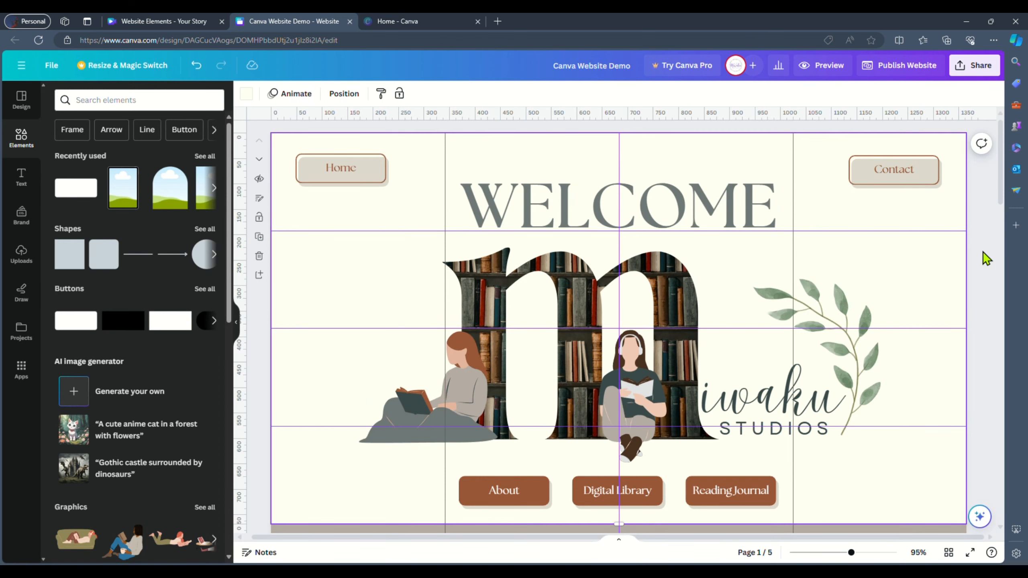
- Link the Home button to page 1 - Home
{"action": "left_click", "coordinate": [983, 251]}
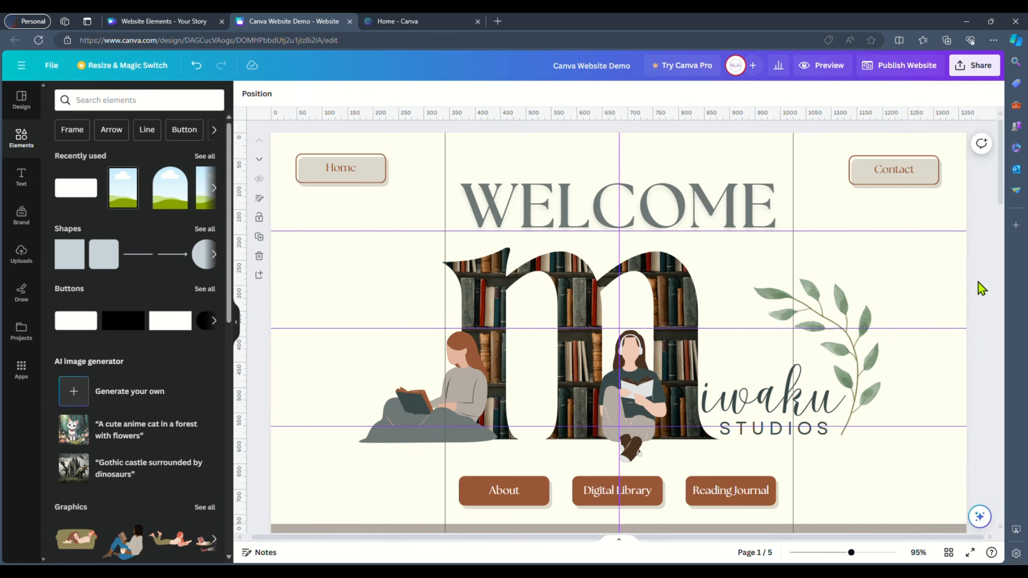
{"action": "key", "text": "ctrl+k"}
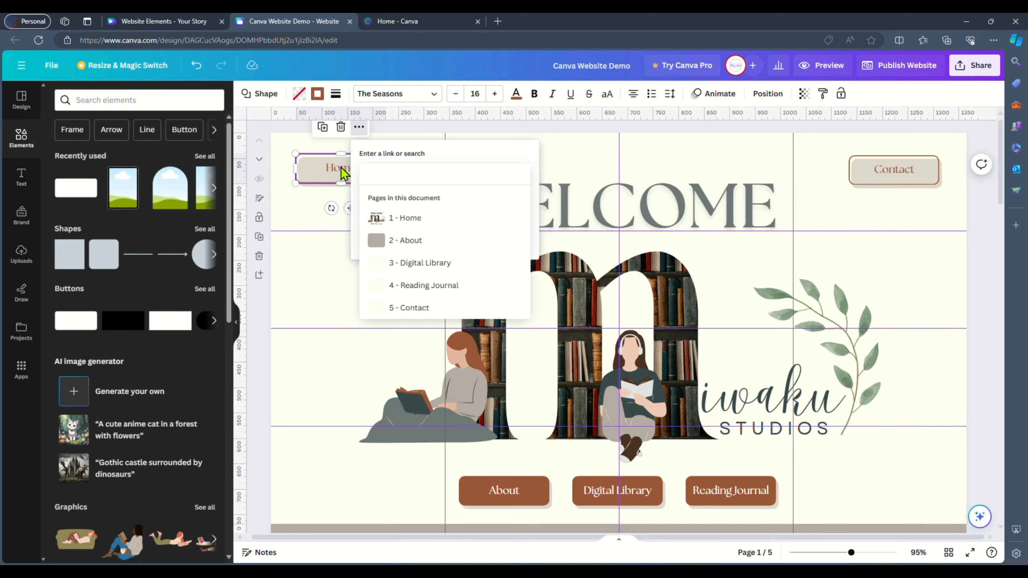
{"action": "left_click", "coordinate": [412, 219]}
{"action": "left_click", "coordinate": [487, 244]}
- Link the Contact button to page 5 - Contact
{"action": "left_click", "coordinate": [876, 165]}
{"action": "key", "text": "ctrl+k"}
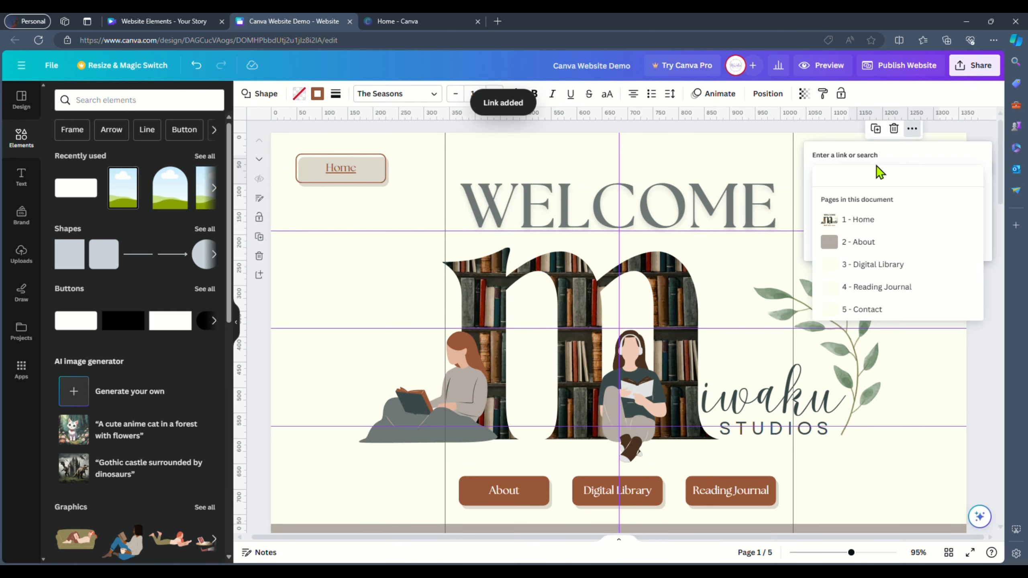
{"action": "scroll", "coordinate": [978, 290], "scroll_direction": "down", "scroll_amount": 2}
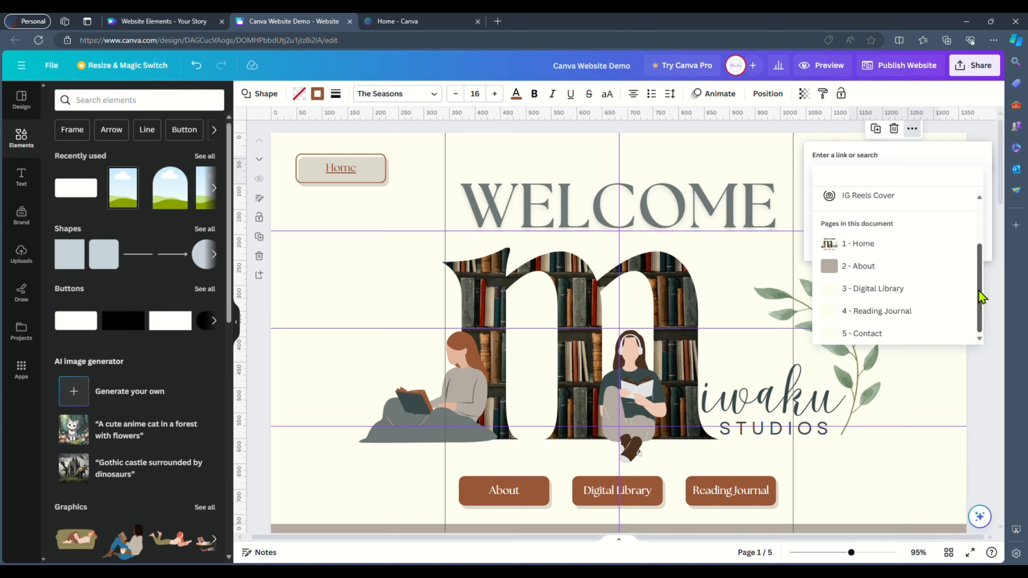
{"action": "left_click", "coordinate": [887, 333]}
- Link the About button to page 2 - About
{"action": "left_click", "coordinate": [519, 493]}
{"action": "key", "text": "ctrl+k"}
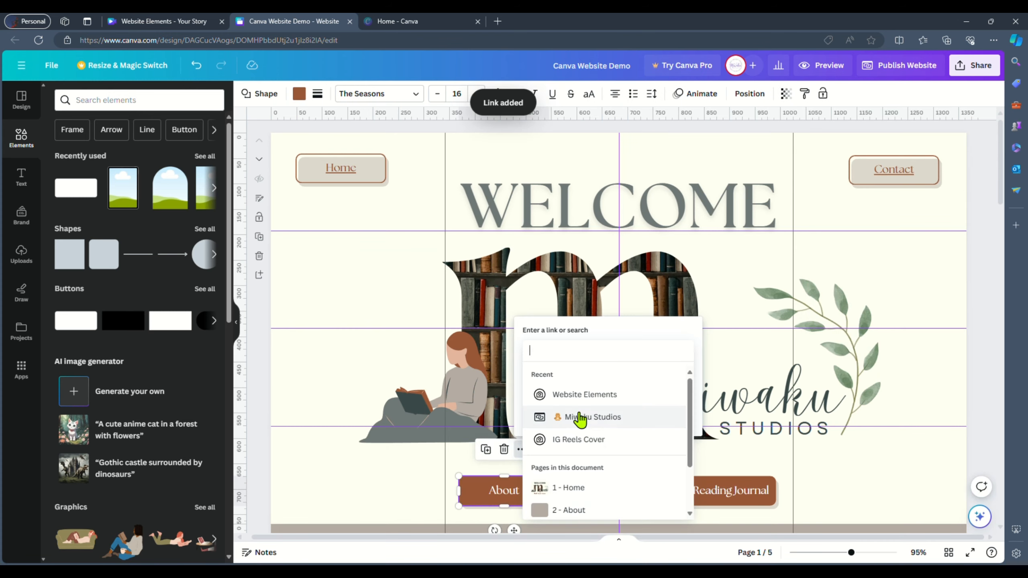
{"action": "left_click", "coordinate": [574, 509]}
{"action": "left_click", "coordinate": [641, 424]}
- Link the Digital Library button to page 3 - Digital Library
{"action": "left_click", "coordinate": [620, 495]}
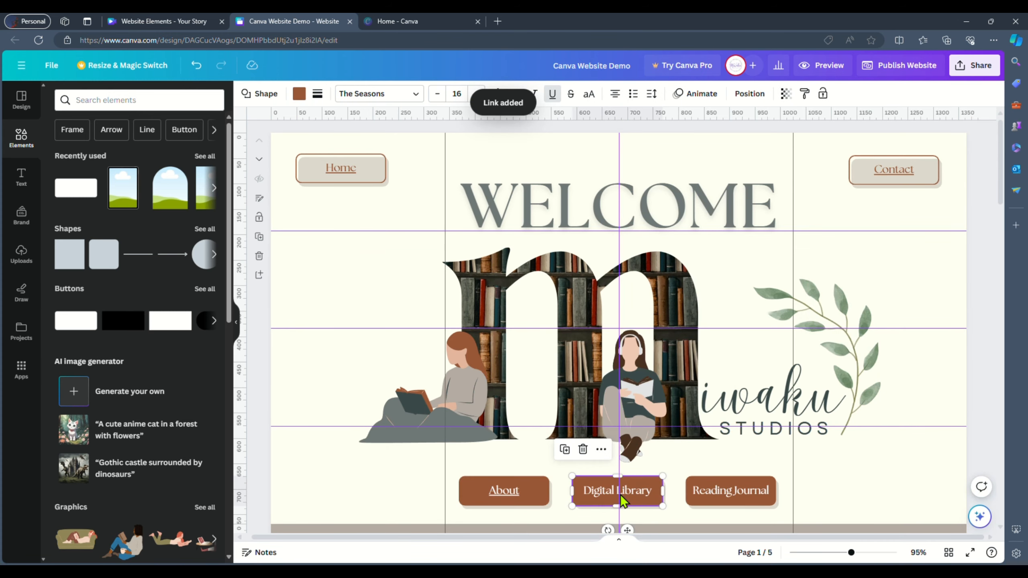
{"action": "key", "text": "ctrl+k"}
{"action": "scroll", "coordinate": [800, 446], "scroll_direction": "down", "scroll_amount": 3}
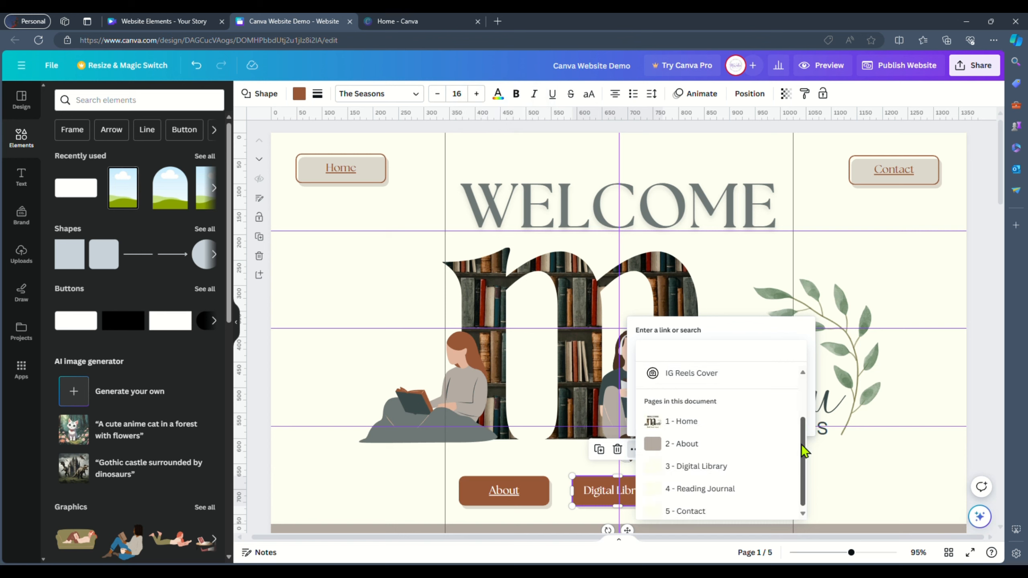
{"action": "left_click", "coordinate": [748, 473]}
- Link the Reading Journal button to page 4 - Reading Journal
{"action": "left_click", "coordinate": [723, 491]}
{"action": "key", "text": "ctrl+k"}
{"action": "scroll", "coordinate": [919, 405], "scroll_direction": "down", "scroll_amount": 3}
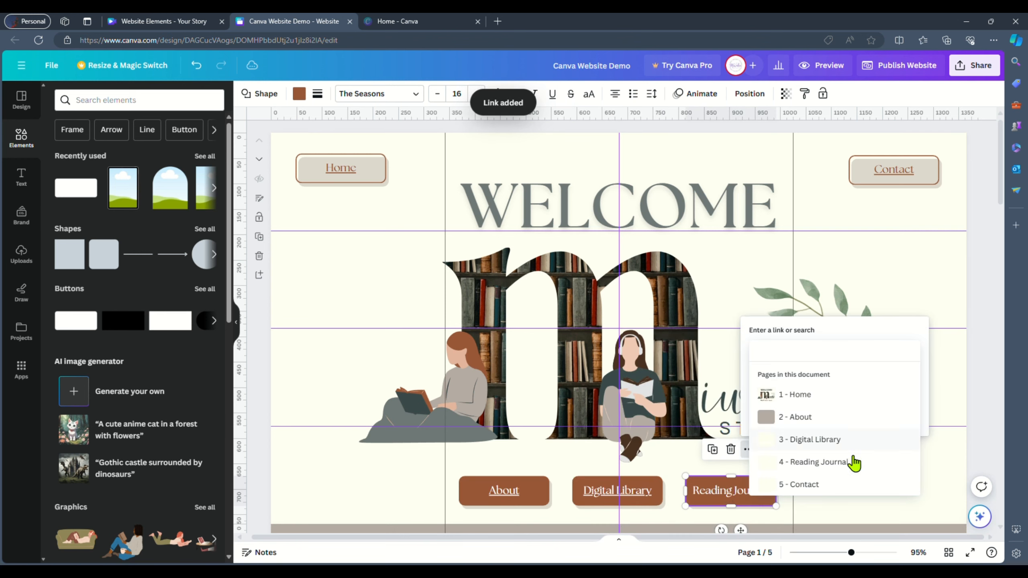
{"action": "left_click", "coordinate": [855, 463]}
{"action": "left_click", "coordinate": [885, 416]}
- Check the links attached to the About, Home and Contact buttons
{"action": "left_click", "coordinate": [615, 494]}
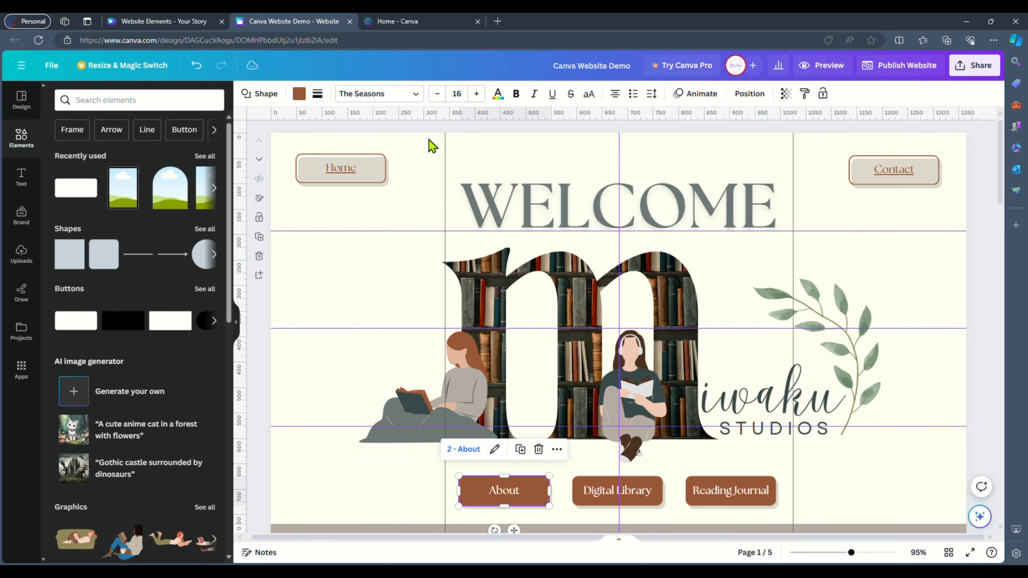
{"action": "left_click", "coordinate": [383, 165]}
{"action": "left_click", "coordinate": [875, 163]}
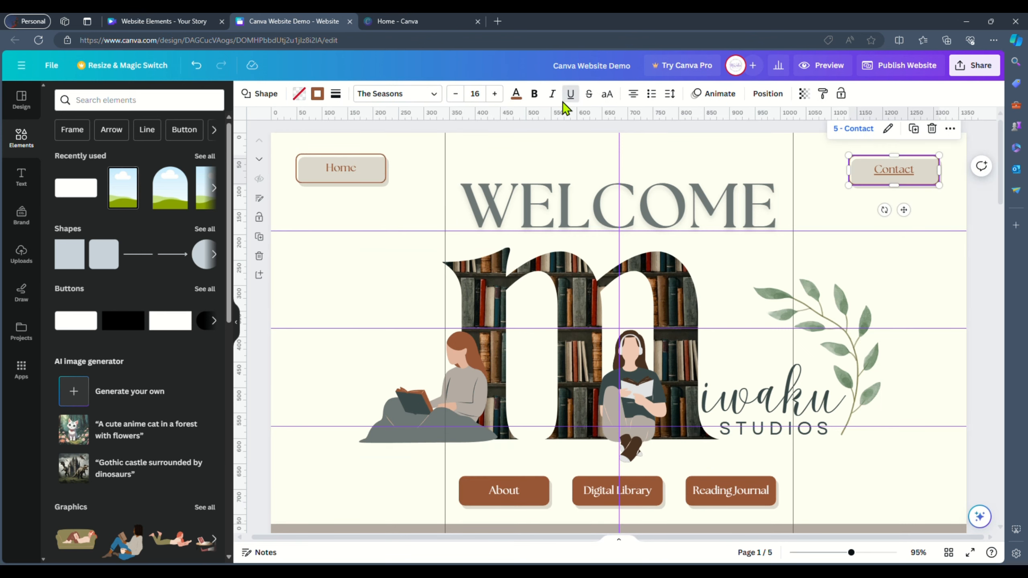
{"action": "left_click", "coordinate": [963, 233]}
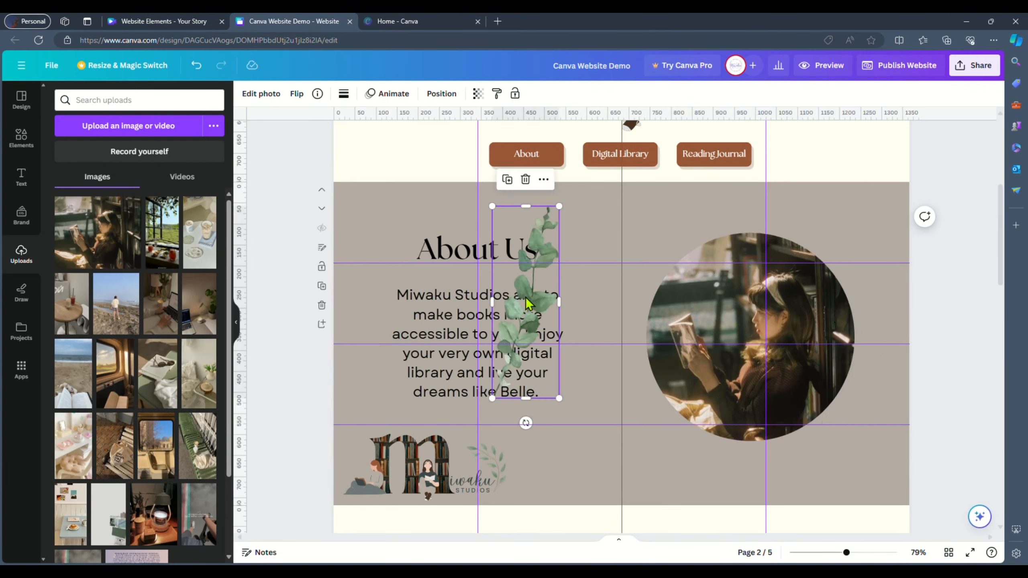
- Arrange flower and leaf graphics around the circular photo on the About page
{"action": "left_click_drag", "start_coordinate": [526, 344], "coordinate": [845, 394]}
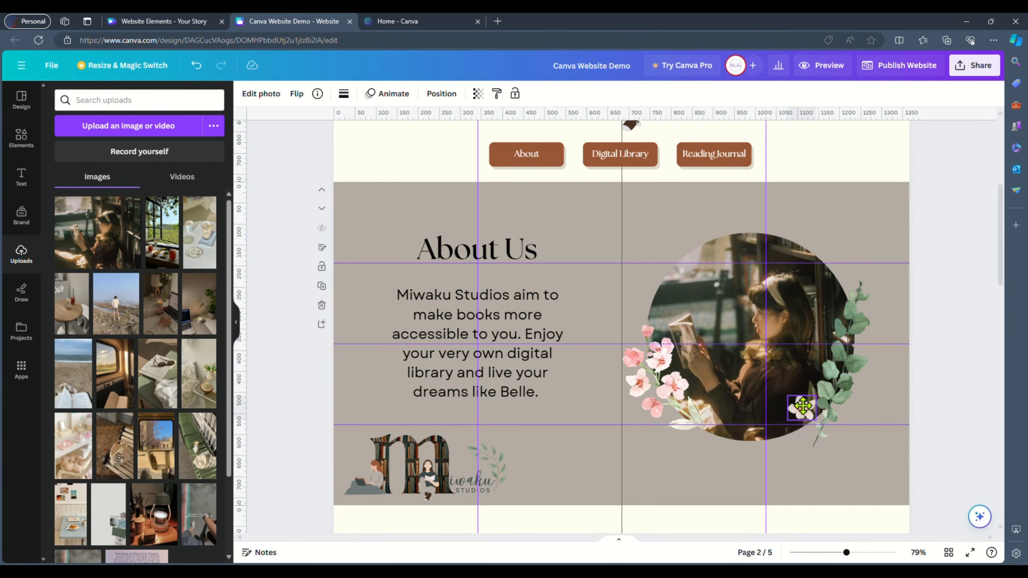
{"action": "left_click", "coordinate": [904, 390]}
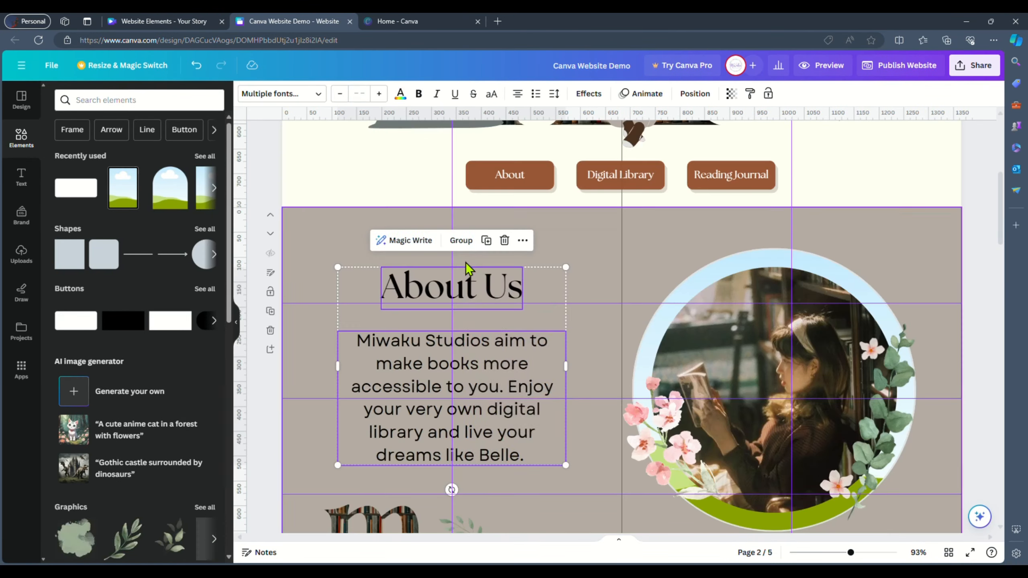
{"action": "left_click", "coordinate": [361, 275]}
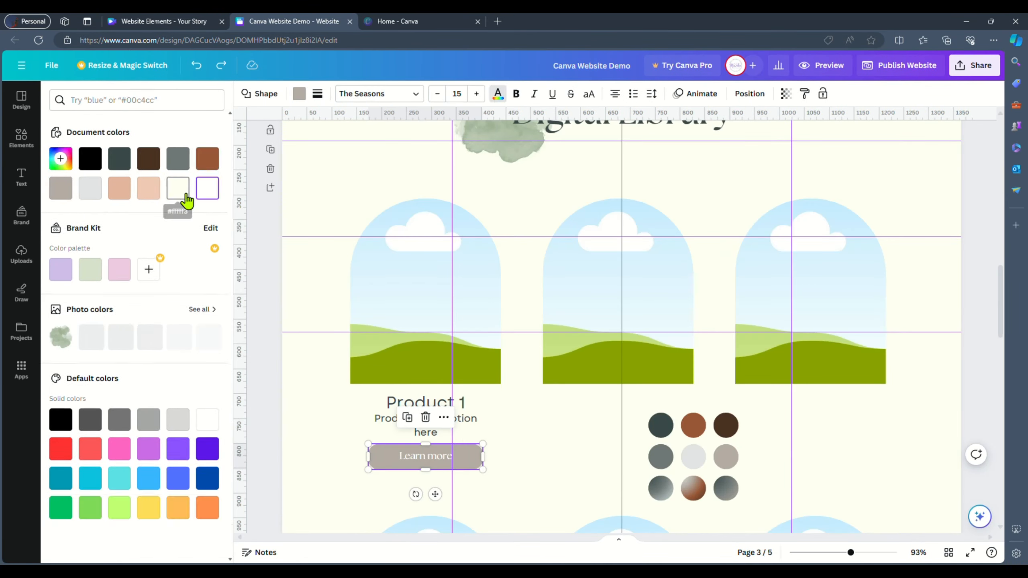
- Add a "What's inside?" heading beside the tablet mockup on the Reading Journal page
{"action": "left_click", "coordinate": [546, 482]}
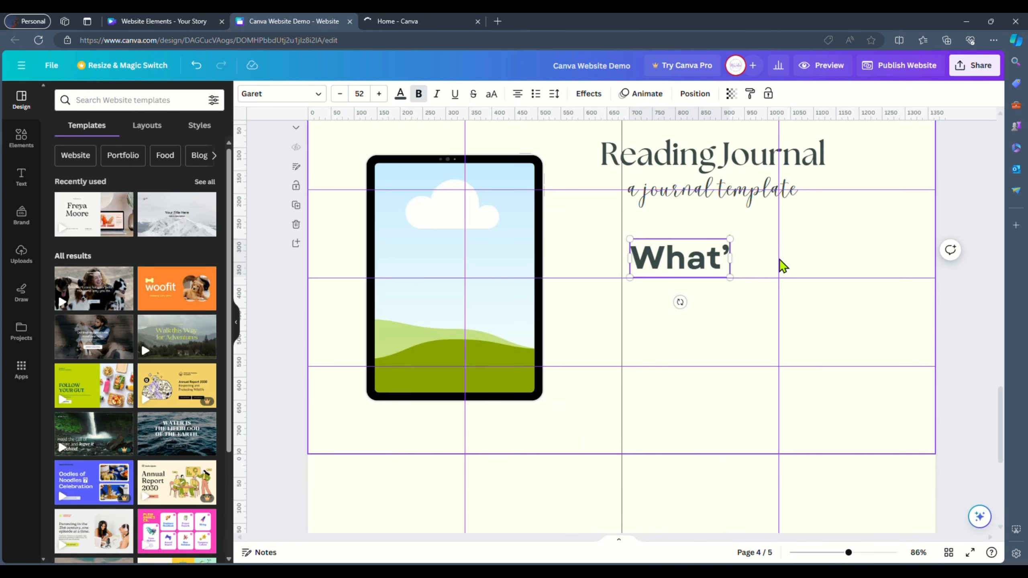
{"action": "type", "text": "'s inside?"}
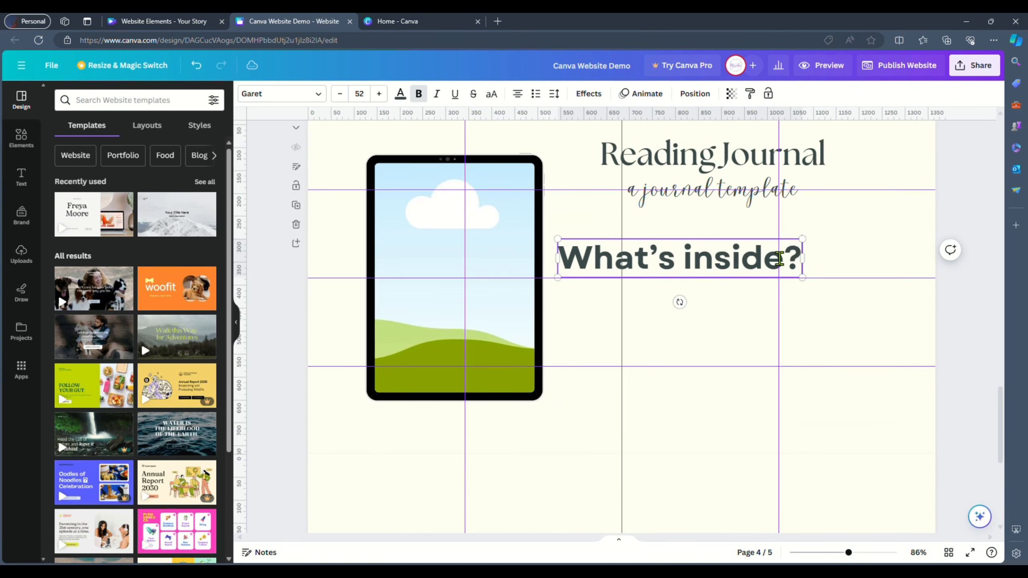
{"action": "left_click_drag", "start_coordinate": [809, 283], "coordinate": [696, 229]}
{"action": "left_click", "coordinate": [962, 342]}
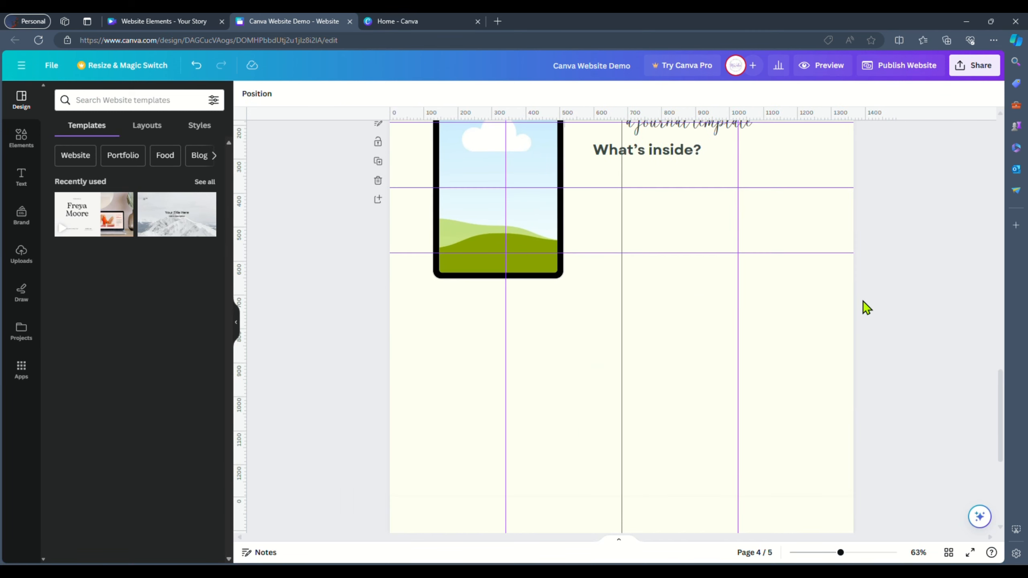
- Rearrange the Reading Journal page: title and subtitle to the left, tablet mockup to the right, "What's inside?" below the title
{"action": "scroll", "coordinate": [865, 300], "scroll_direction": "up", "scroll_amount": 3}
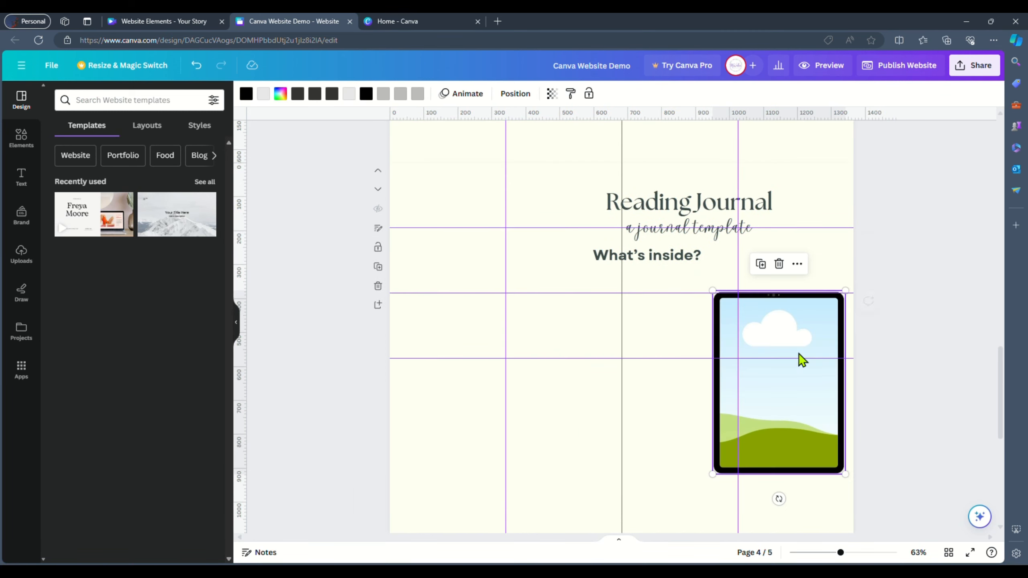
{"action": "left_click_drag", "start_coordinate": [836, 231], "coordinate": [715, 243]}
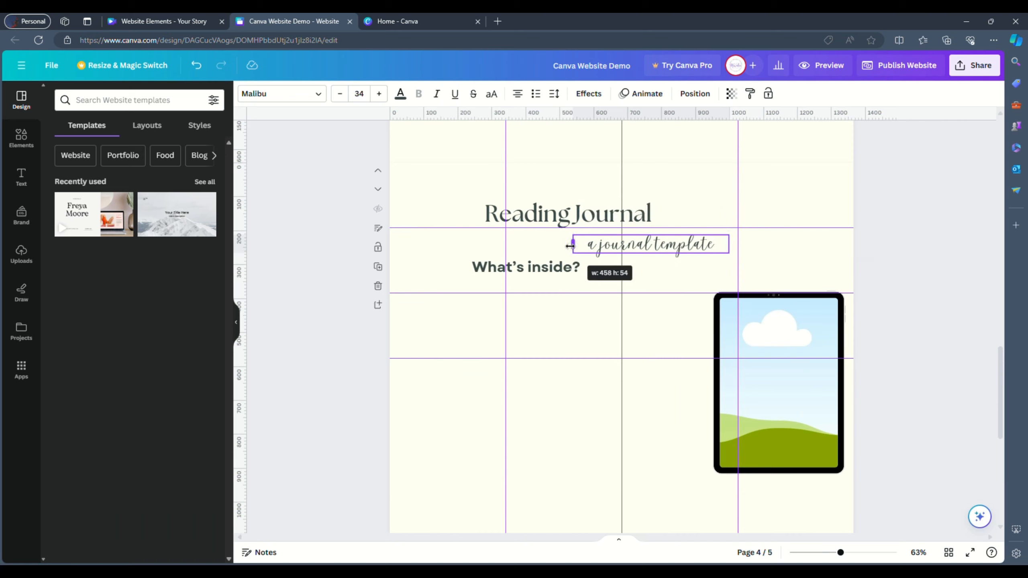
{"action": "left_click_drag", "start_coordinate": [590, 242], "coordinate": [588, 242]}
{"action": "left_click_drag", "start_coordinate": [465, 177], "coordinate": [652, 264]}
{"action": "left_click_drag", "start_coordinate": [631, 223], "coordinate": [567, 227]}
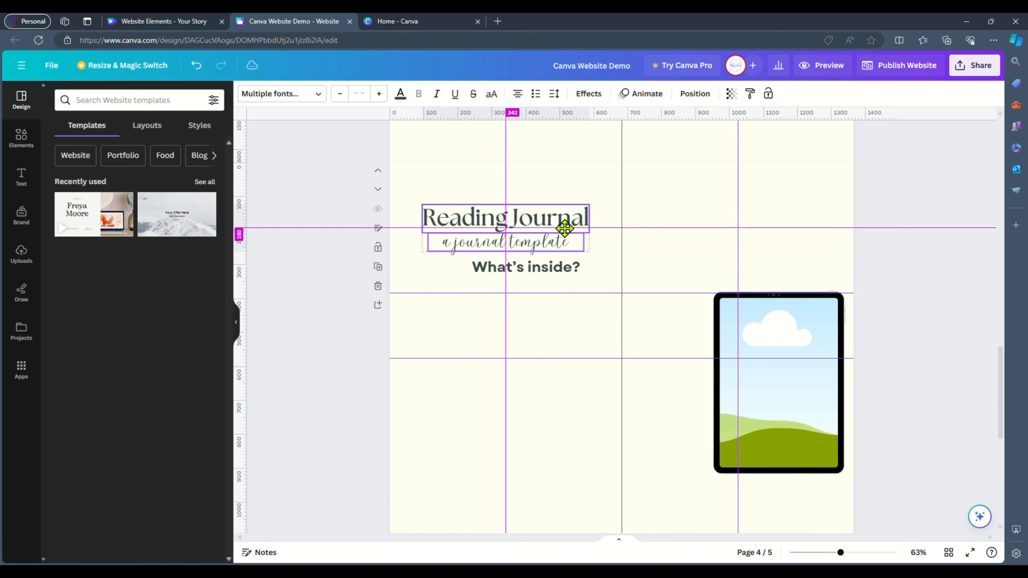
{"action": "left_click_drag", "start_coordinate": [782, 365], "coordinate": [752, 280]}
{"action": "left_click_drag", "start_coordinate": [562, 267], "coordinate": [519, 276]}
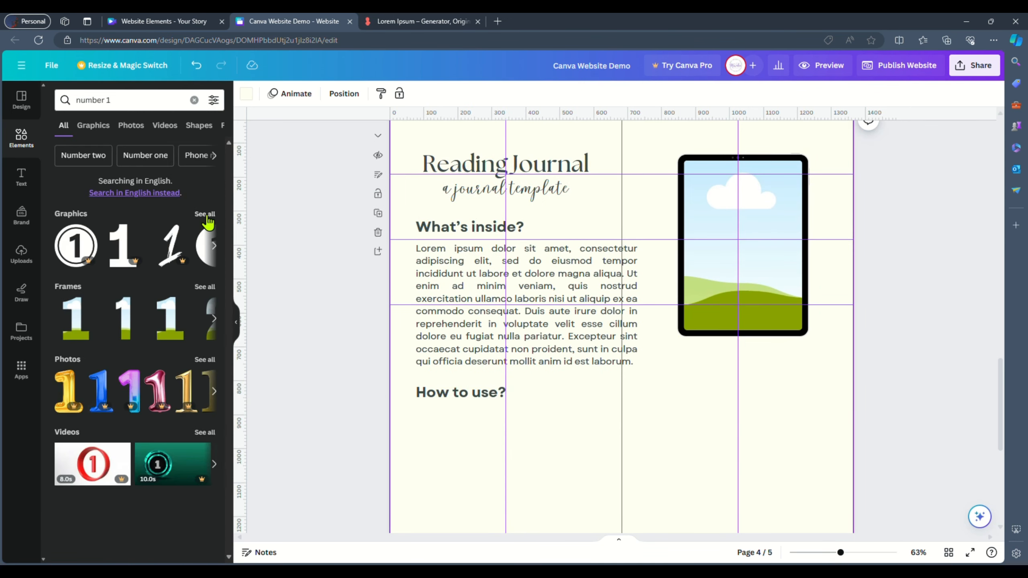
- Place a number 1 graphic below the "How to use?" heading on the Reading Journal page
{"action": "left_click_drag", "start_coordinate": [80, 232], "coordinate": [670, 412]}
{"action": "left_click_drag", "start_coordinate": [671, 412], "coordinate": [450, 440]}
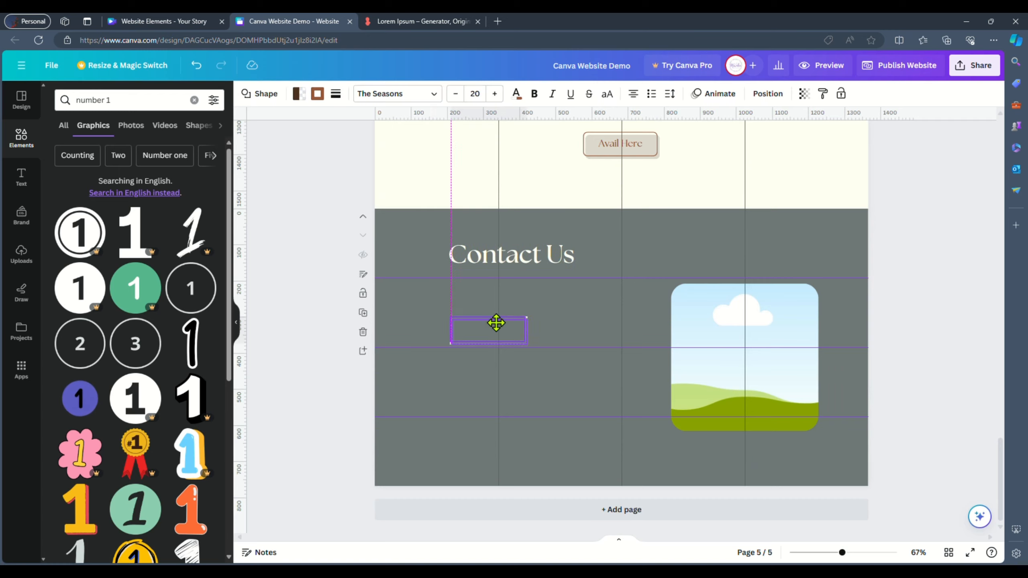
- Add a "Send your questions here" subtitle under "Have other inquiries?" in the last page's footer
{"action": "left_click", "coordinate": [318, 94]}
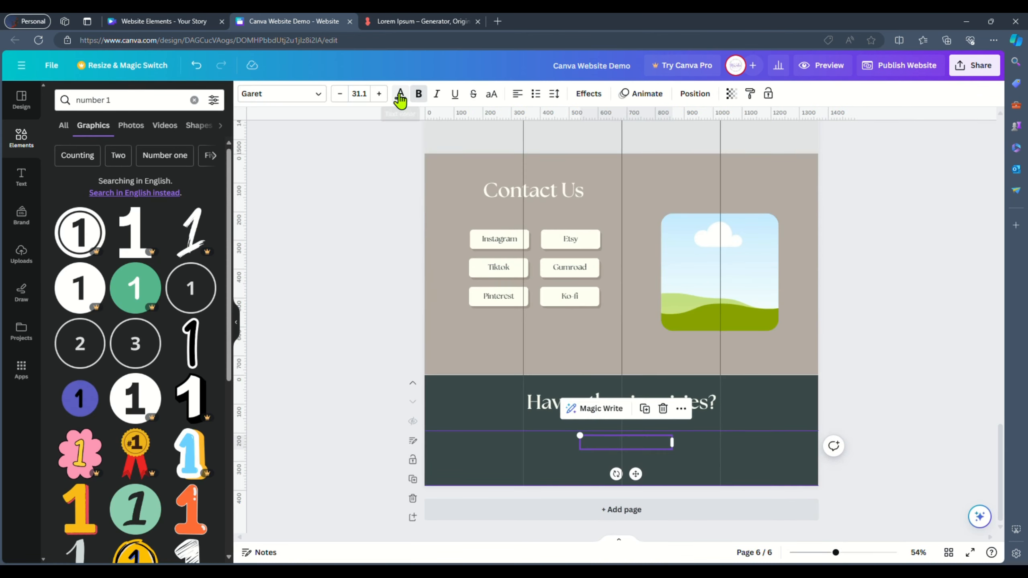
{"action": "left_click", "coordinate": [400, 95]}
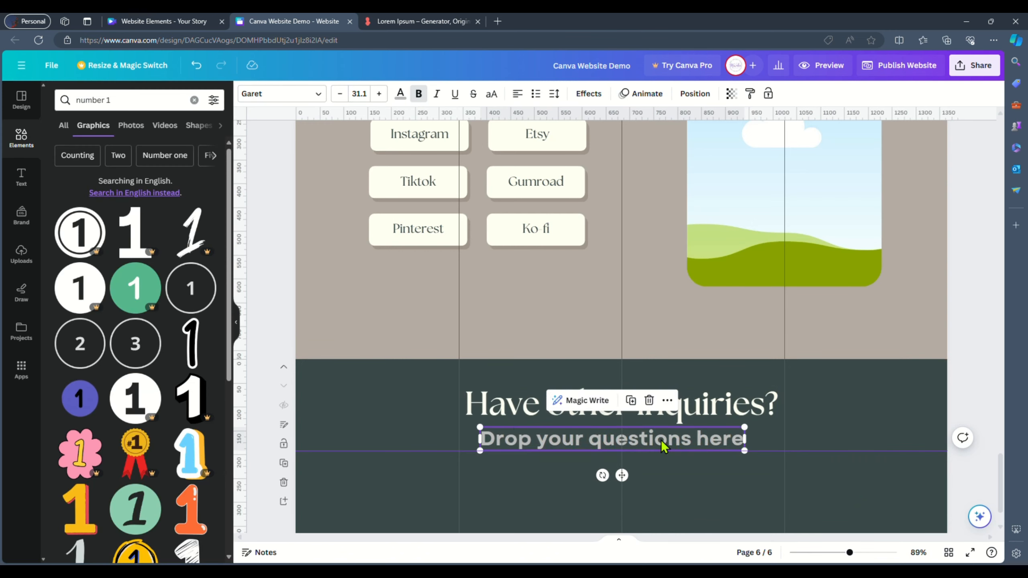
{"action": "left_click", "coordinate": [776, 447]}
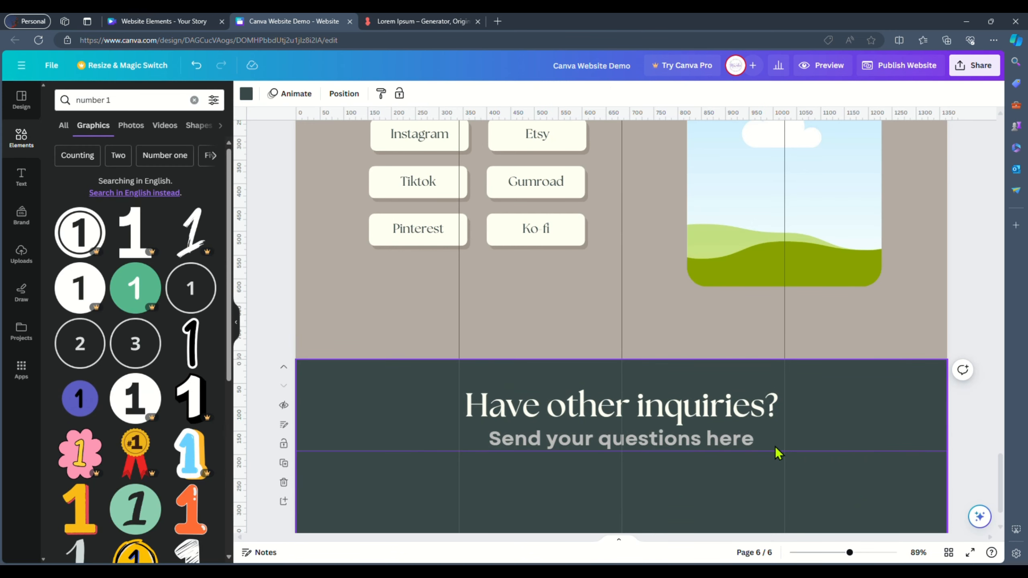
- Copy a contact button into the footer below the subtitle and relabel it "Tap us"
{"action": "scroll", "coordinate": [775, 446], "scroll_direction": "down", "scroll_amount": 3}
{"action": "left_click", "coordinate": [932, 343]}
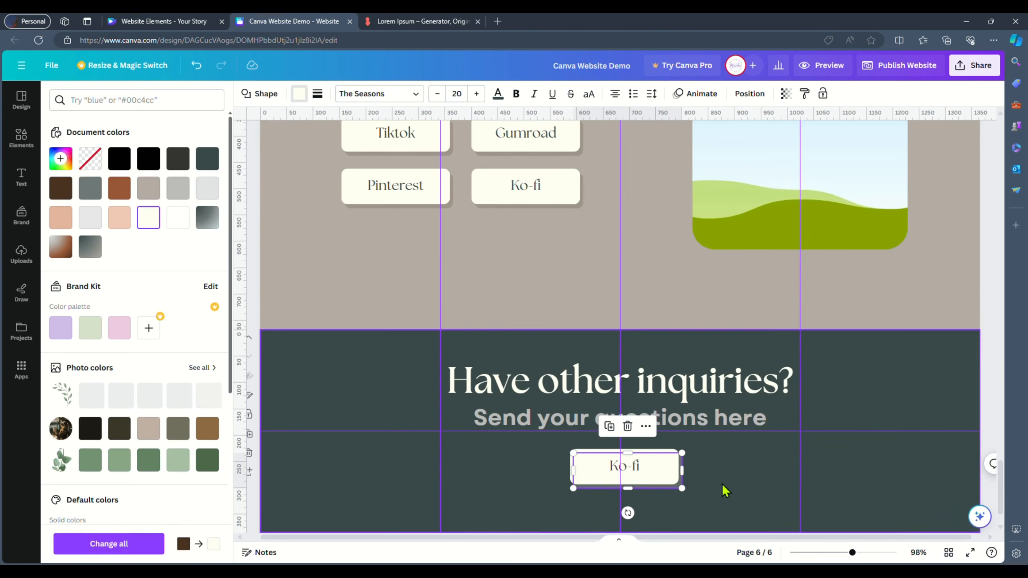
{"action": "double_click", "coordinate": [629, 466]}
{"action": "type", "text": "Here"}
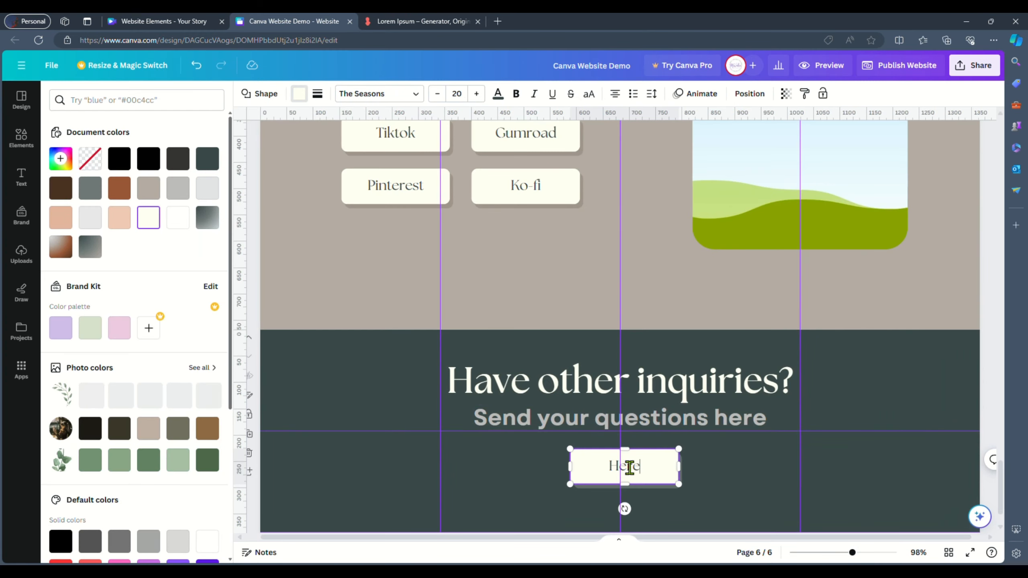
{"action": "left_click", "coordinate": [632, 420]}
{"action": "left_click", "coordinate": [631, 472]}
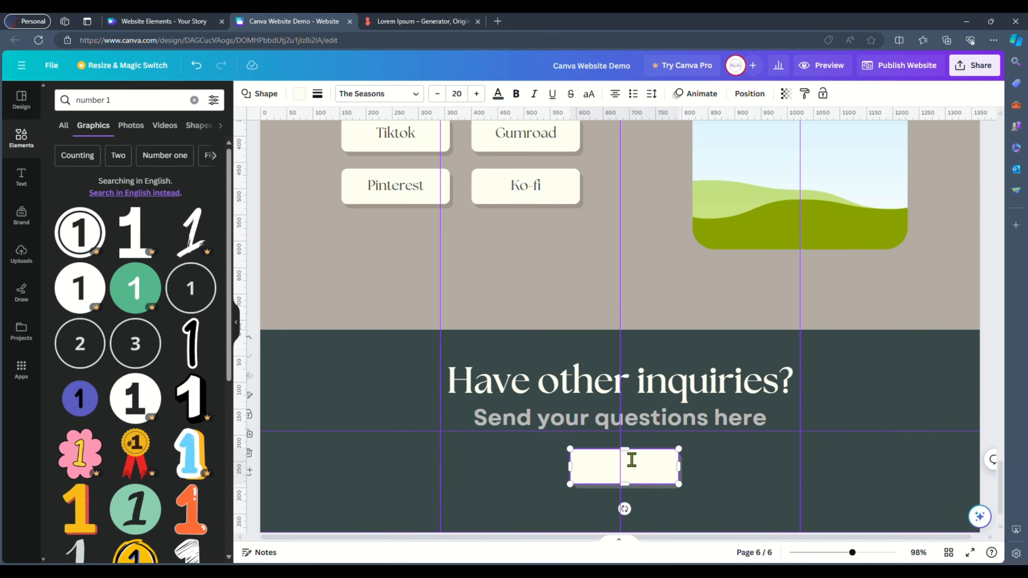
{"action": "type", "text": "Tap us"}
{"action": "left_click", "coordinate": [739, 482]}
{"action": "left_click", "coordinate": [645, 462]}
- Enlarge an uploaded laptop photo to cover the inquiries footer section
{"action": "scroll", "coordinate": [508, 372], "scroll_direction": "down", "scroll_amount": 2}
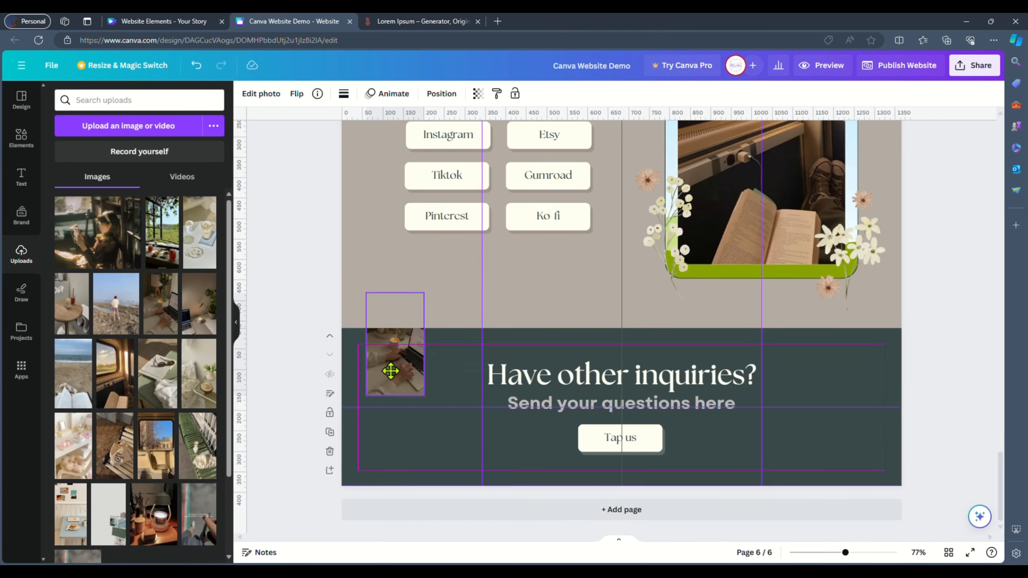
{"action": "left_click_drag", "start_coordinate": [391, 371], "coordinate": [901, 485]}
{"action": "left_click", "coordinate": [437, 414]}
{"action": "left_click", "coordinate": [708, 441]}
- Add a square shape over the footer and reorder the layers so it sits above the laptop photo
{"action": "left_click", "coordinate": [20, 178]}
{"action": "left_click", "coordinate": [21, 138]}
{"action": "left_click", "coordinate": [76, 188]}
{"action": "key", "text": "ctrl+alt+["}
{"action": "left_click", "coordinate": [750, 94]}
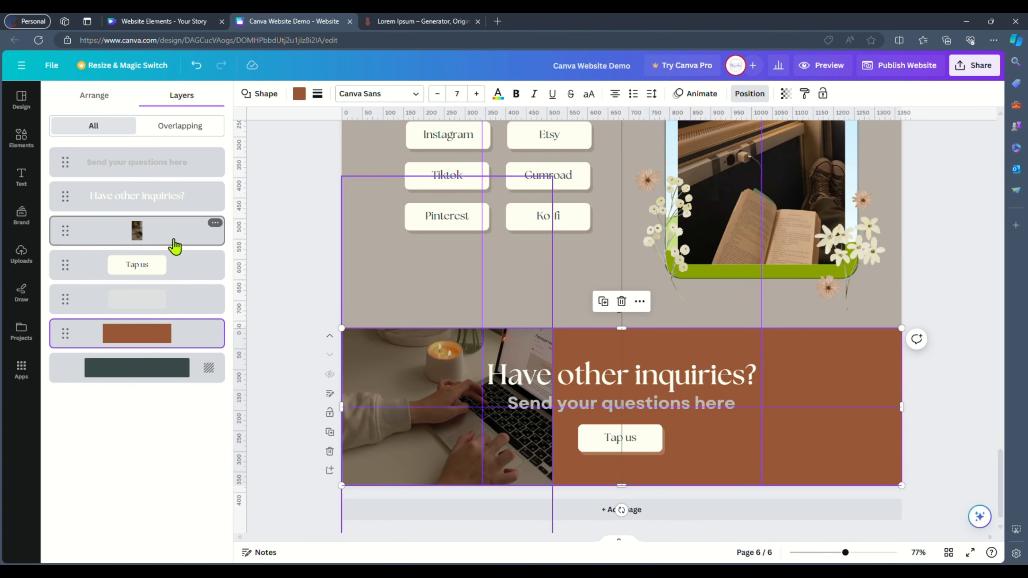
{"action": "left_click_drag", "start_coordinate": [172, 239], "coordinate": [173, 342]}
- Fill the overlay rectangle with a gradient of #3B494A fading to transparent
{"action": "left_click", "coordinate": [300, 94]}
{"action": "left_click", "coordinate": [61, 158]}
{"action": "left_click", "coordinate": [171, 189]}
{"action": "left_click", "coordinate": [94, 238]}
{"action": "left_click", "coordinate": [119, 238]}
{"action": "mouse_move", "coordinate": [69, 238]}
{"action": "left_mouse_down"}
{"action": "mouse_move", "coordinate": [120, 238]}
{"action": "mouse_move", "coordinate": [68, 238]}
{"action": "left_mouse_up"}
{"action": "left_click", "coordinate": [68, 238]}
{"action": "left_click_drag", "start_coordinate": [212, 339], "coordinate": [75, 341]}
{"action": "left_click", "coordinate": [104, 228]}
{"action": "left_click", "coordinate": [68, 238]}
{"action": "left_click", "coordinate": [120, 238]}
{"action": "left_click", "coordinate": [68, 238]}
{"action": "left_click", "coordinate": [94, 238]}
{"action": "left_click_drag", "start_coordinate": [237, 340], "coordinate": [196, 343]}
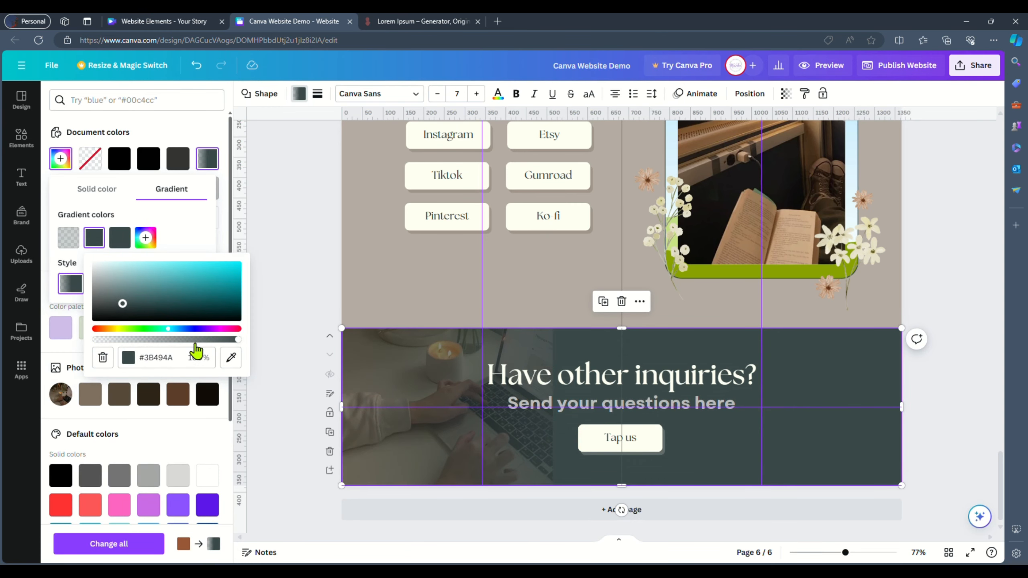
- Try repositioning the gradient overlay within the footer, undoing the move
{"action": "left_click", "coordinate": [750, 94]}
{"action": "left_click", "coordinate": [137, 334]}
{"action": "right_click", "coordinate": [400, 425]}
{"action": "left_click", "coordinate": [457, 465]}
{"action": "left_click", "coordinate": [259, 516]}
{"action": "left_click", "coordinate": [256, 94]}
{"action": "left_click_drag", "start_coordinate": [755, 453], "coordinate": [756, 360]}
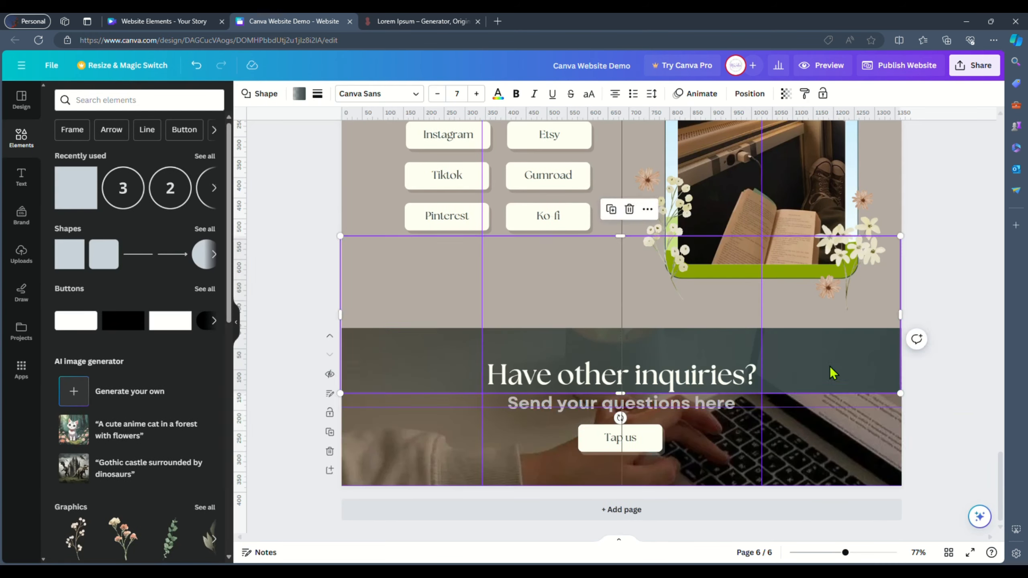
{"action": "key", "text": "ctrl+z"}
{"action": "left_click", "coordinate": [858, 439]}
{"action": "left_click", "coordinate": [299, 93]}
{"action": "left_click", "coordinate": [61, 158]}
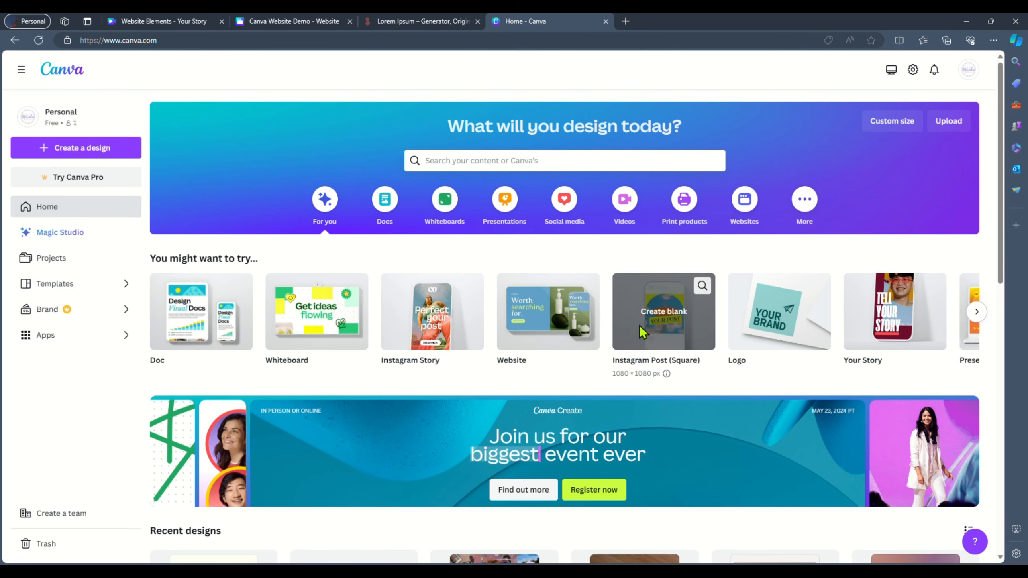
- Create a blank square Instagram post and set the girl-reading photo as the page background
{"action": "left_click", "coordinate": [644, 332]}
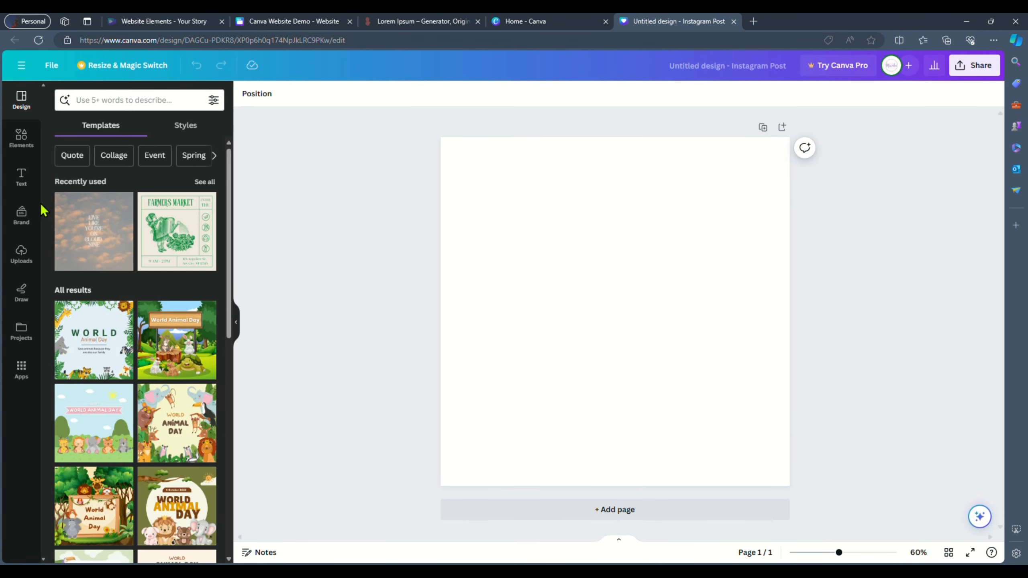
{"action": "left_click", "coordinate": [22, 253]}
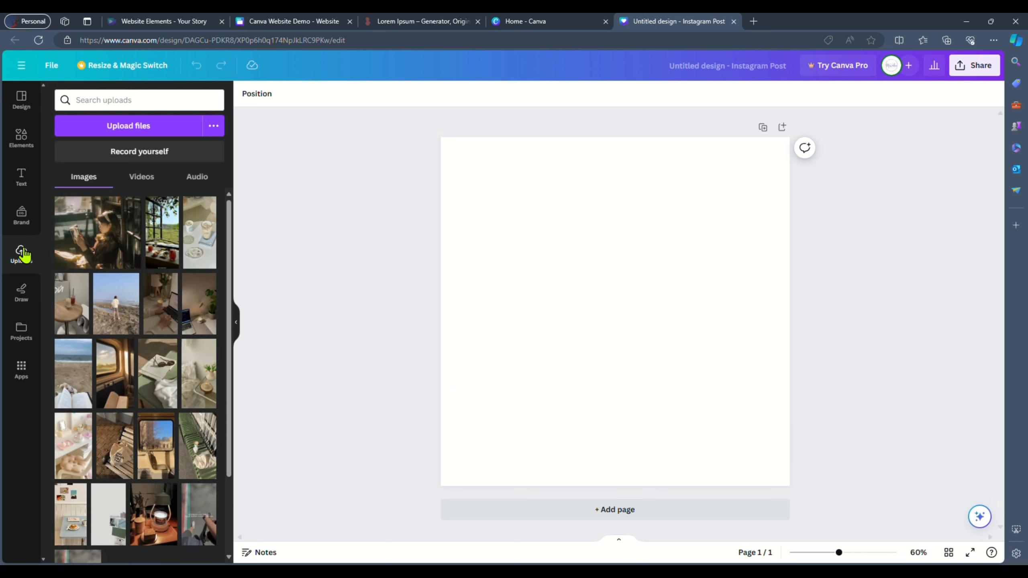
{"action": "left_click", "coordinate": [99, 237]}
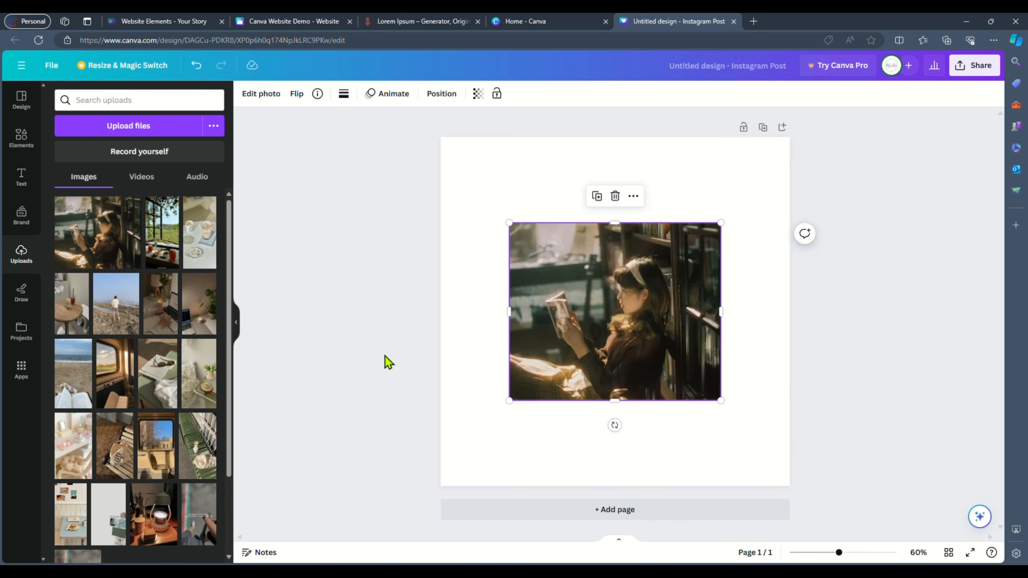
{"action": "right_click", "coordinate": [569, 322]}
{"action": "left_click", "coordinate": [636, 527]}
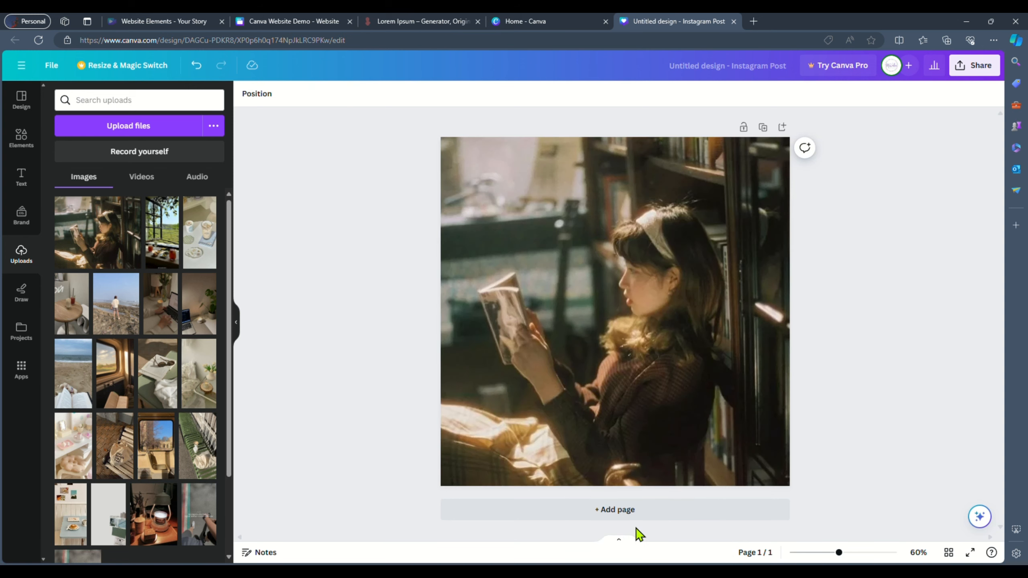
- Add a second page with the open-book photo as its background
{"action": "left_click", "coordinate": [632, 510]}
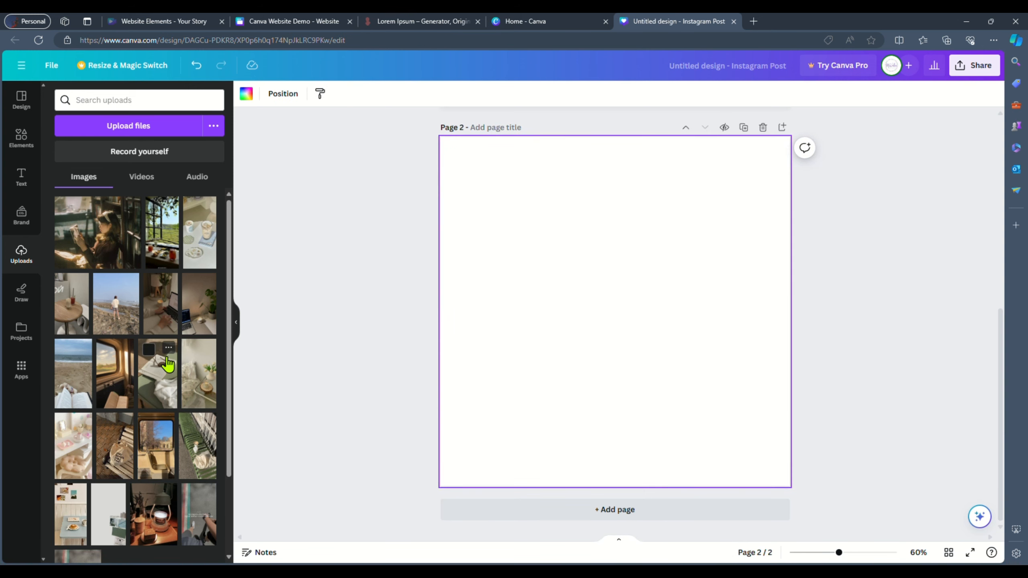
{"action": "left_click", "coordinate": [137, 362]}
{"action": "right_click", "coordinate": [589, 320]}
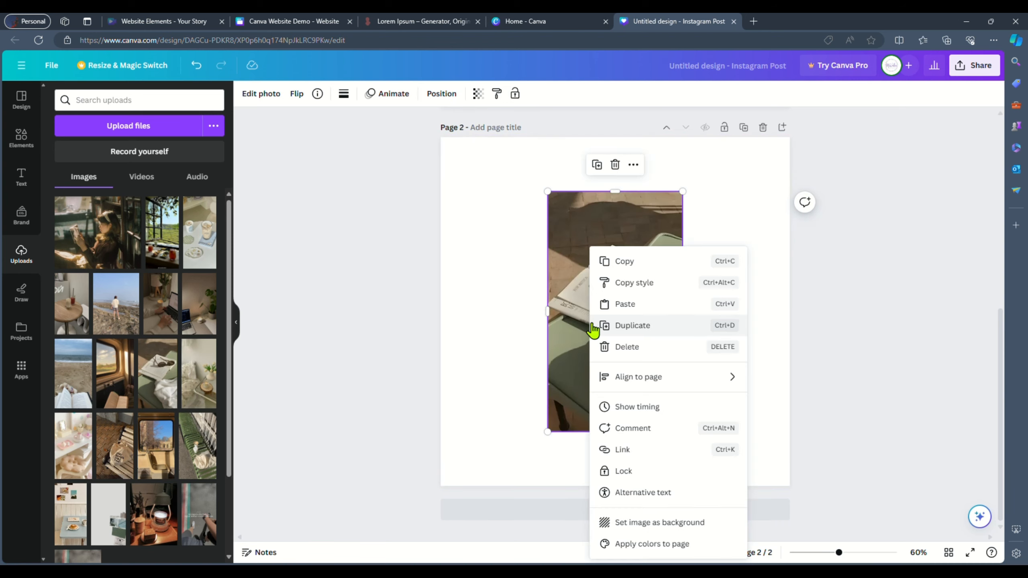
{"action": "left_click", "coordinate": [632, 525]}
- Add a third page with the beach photo as background, shifting it to show the book
{"action": "left_click", "coordinate": [633, 510]}
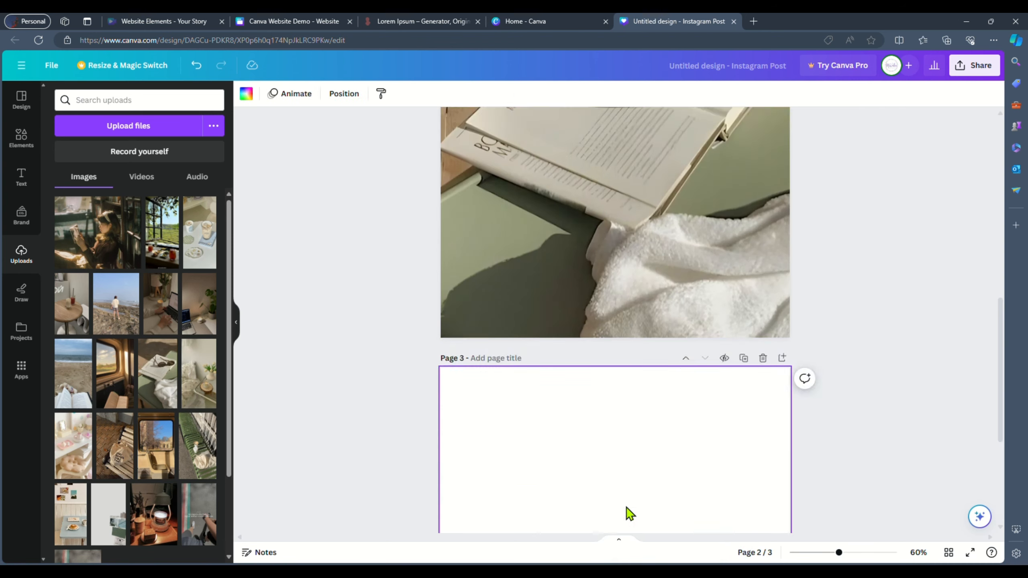
{"action": "left_click", "coordinate": [72, 373]}
{"action": "right_click", "coordinate": [625, 312]}
{"action": "left_click", "coordinate": [688, 525]}
{"action": "double_click", "coordinate": [683, 404]}
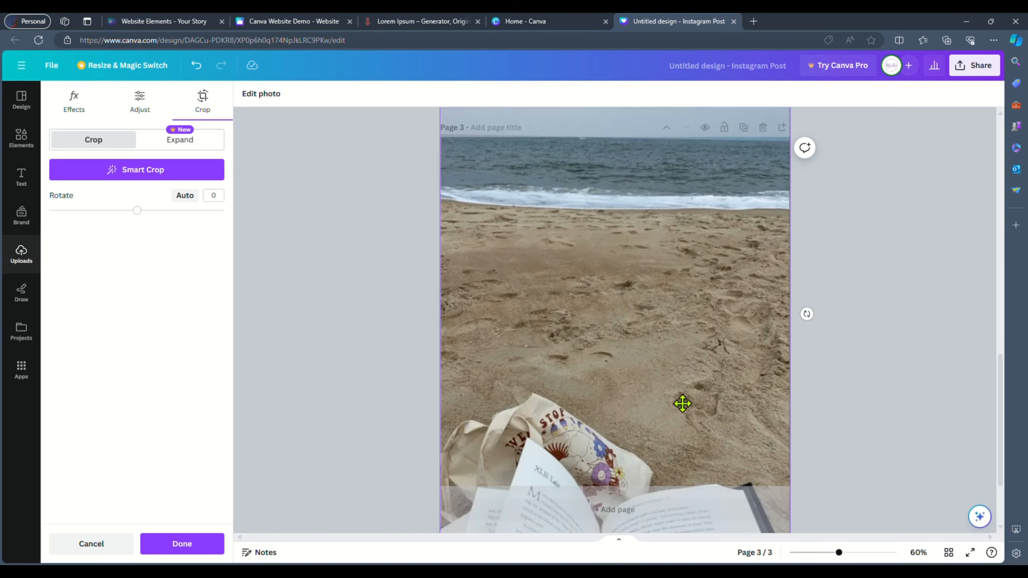
{"action": "left_click_drag", "start_coordinate": [683, 404], "coordinate": [681, 211]}
{"action": "left_click", "coordinate": [646, 514]}
{"action": "left_click", "coordinate": [646, 516]}
- Add a fourth page with the train-window photo as background, shifting it upward
{"action": "left_click", "coordinate": [115, 374]}
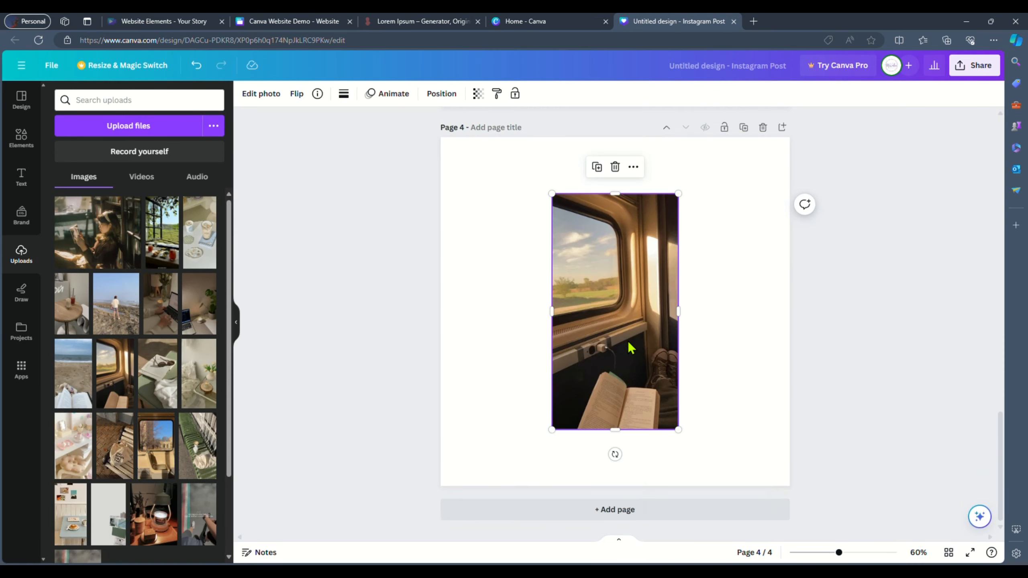
{"action": "right_click", "coordinate": [632, 312]}
{"action": "left_click", "coordinate": [645, 522]}
{"action": "double_click", "coordinate": [637, 263]}
{"action": "left_click_drag", "start_coordinate": [638, 263], "coordinate": [638, 112]}
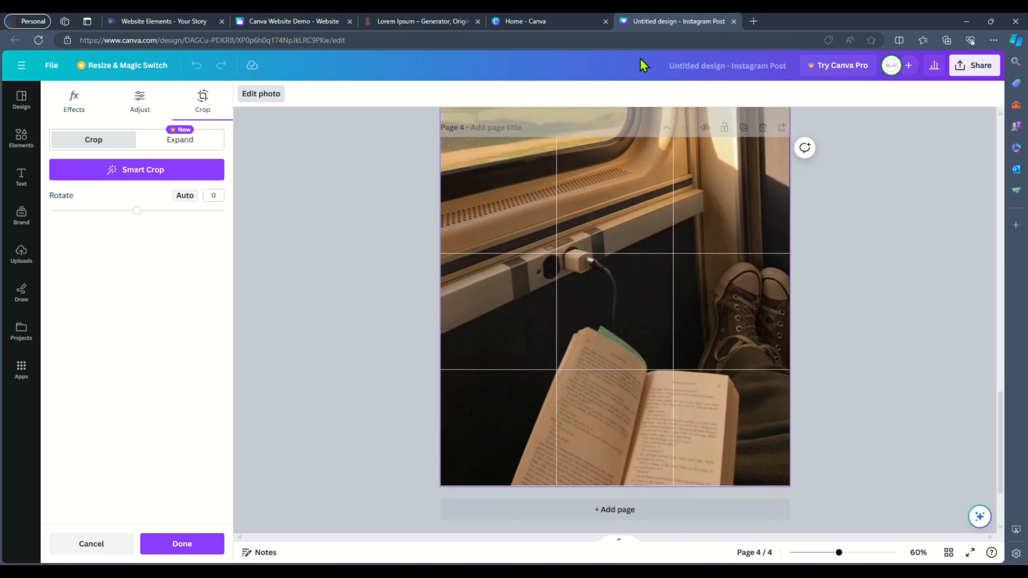
{"action": "left_click", "coordinate": [421, 134]}
- Apply the Corporate page animation to all pages and set every page's timing to 2.0 seconds
{"action": "left_click", "coordinate": [400, 91]}
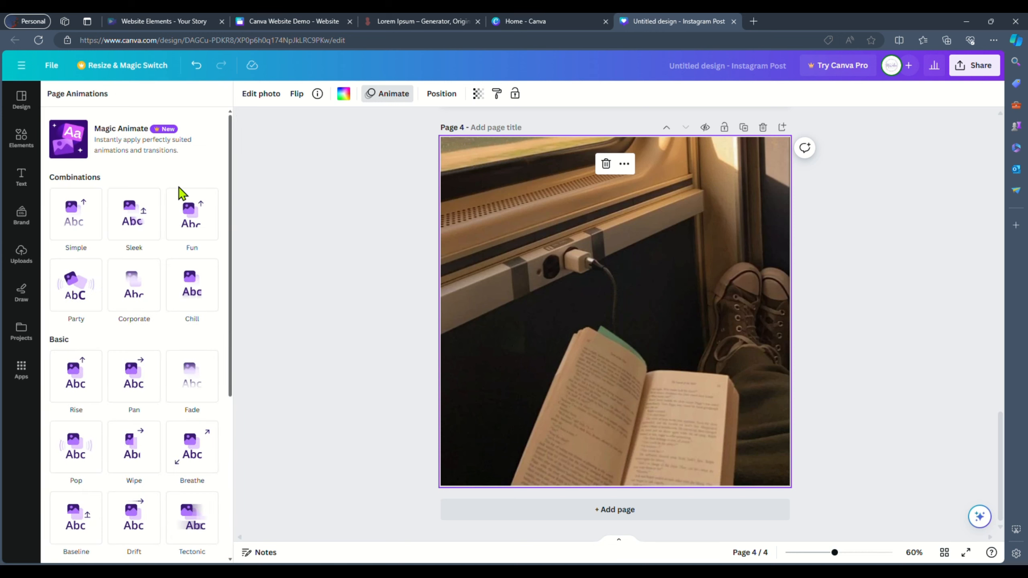
{"action": "left_click", "coordinate": [135, 302]}
{"action": "left_click", "coordinate": [121, 548]}
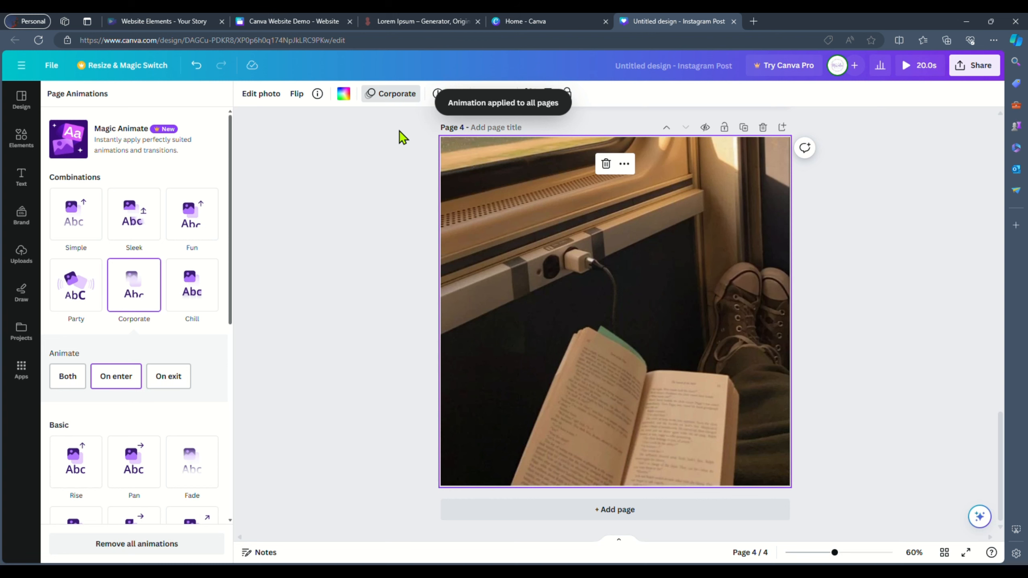
{"action": "left_click", "coordinate": [453, 93]}
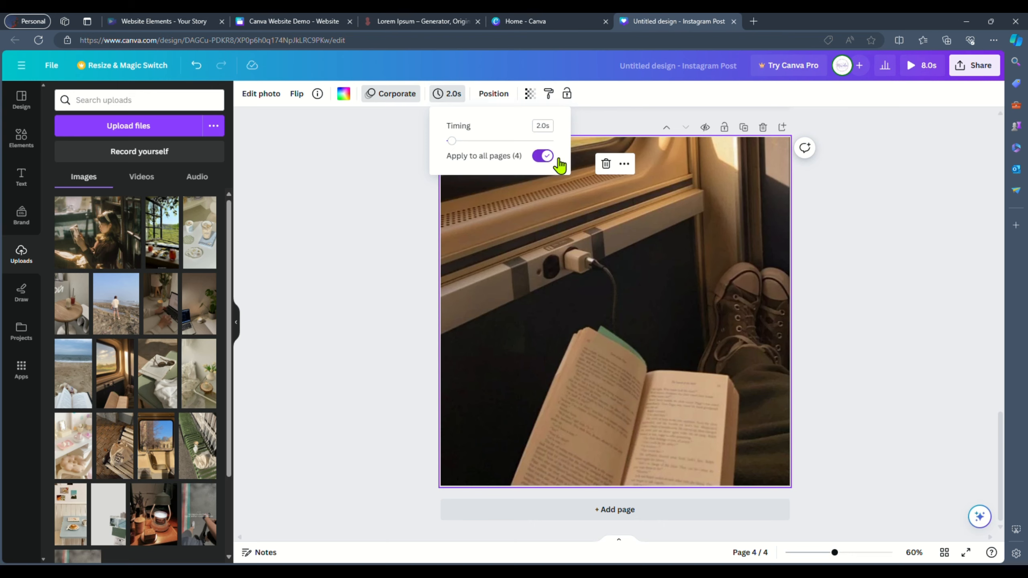
- Play the animated post and download it as a video
{"action": "left_click", "coordinate": [916, 67]}
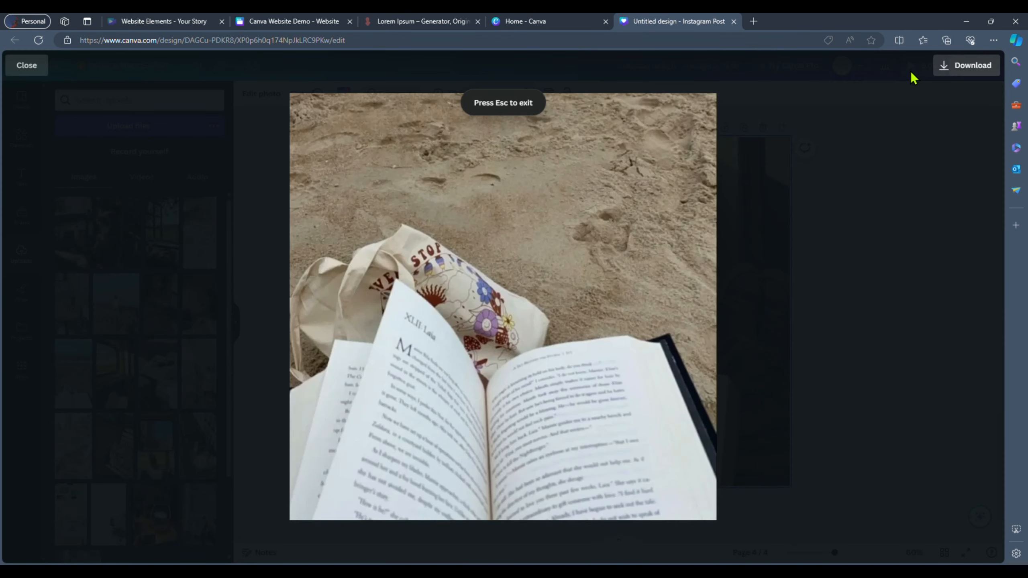
{"action": "left_click", "coordinate": [966, 66]}
{"action": "left_click", "coordinate": [898, 140]}
{"action": "left_click", "coordinate": [903, 358]}
{"action": "left_click", "coordinate": [921, 297]}
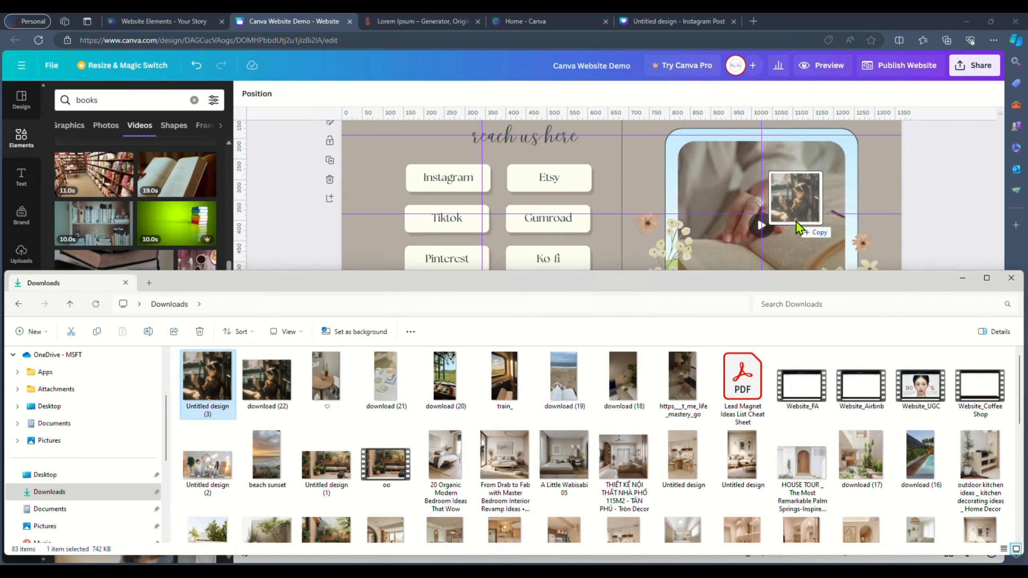
- Drag the downloaded video onto the Contact page of the website design
{"action": "left_click_drag", "start_coordinate": [796, 222], "coordinate": [795, 222]}
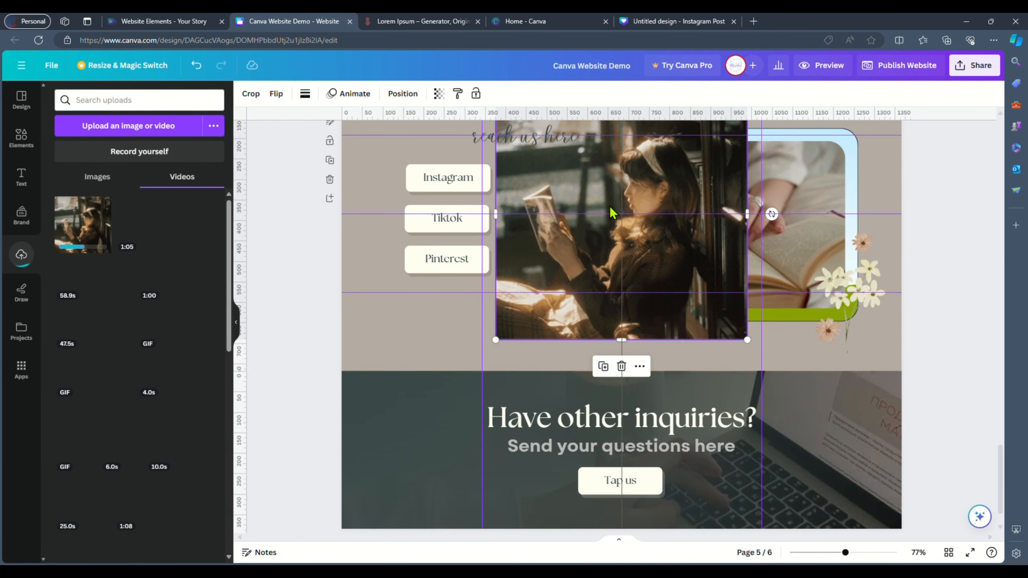
- Drop the downloaded video into the photo frame on the Contact page
{"action": "left_click_drag", "start_coordinate": [611, 212], "coordinate": [808, 239]}
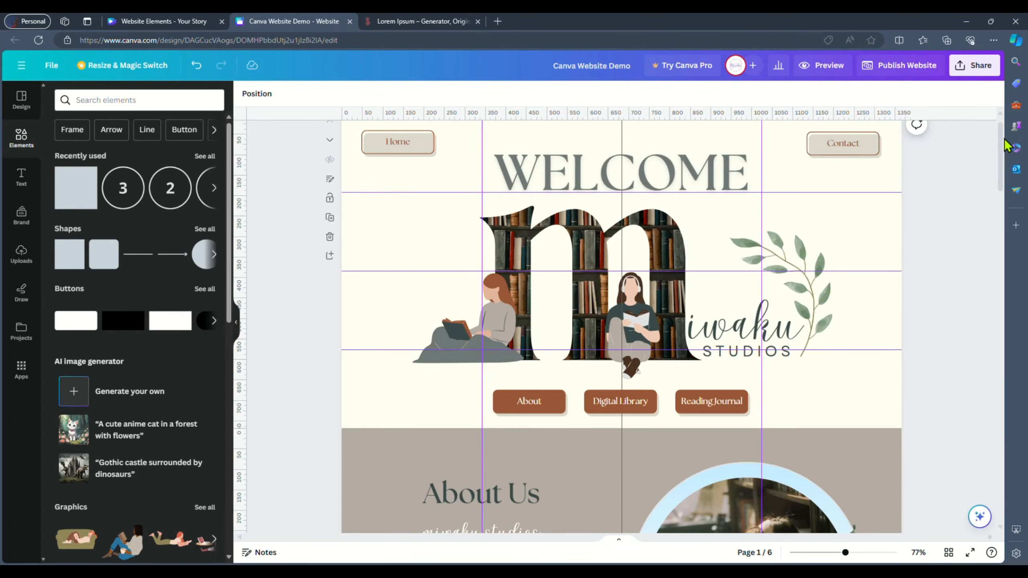
- Animate the home page's WELCOME heading and the Miwaku logo group, giving the logo the Wipe animation
{"action": "scroll", "coordinate": [672, 208], "scroll_direction": "up", "scroll_amount": 1}
{"action": "left_click", "coordinate": [672, 209]}
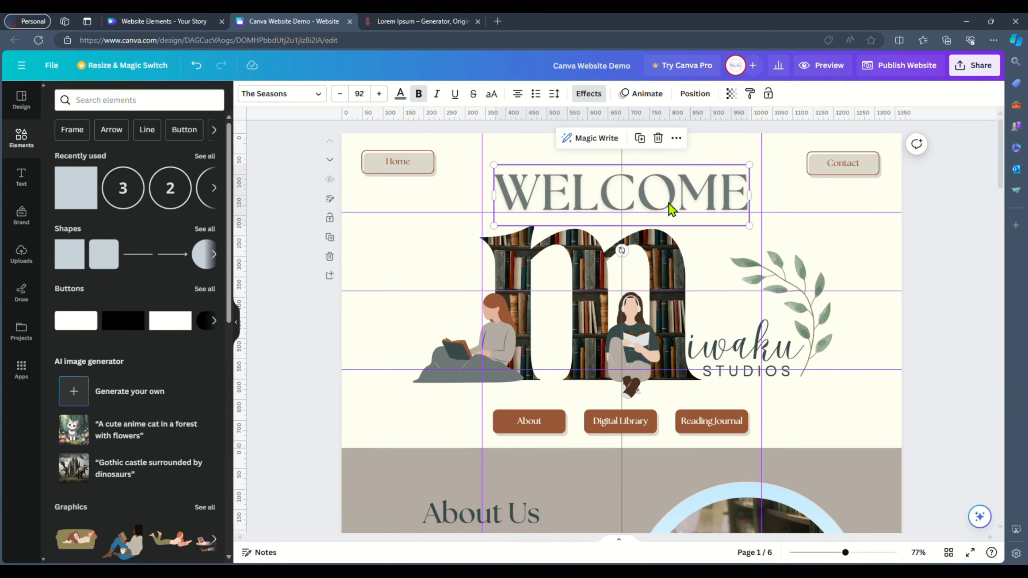
{"action": "left_click", "coordinate": [584, 97]}
{"action": "left_click", "coordinate": [640, 94]}
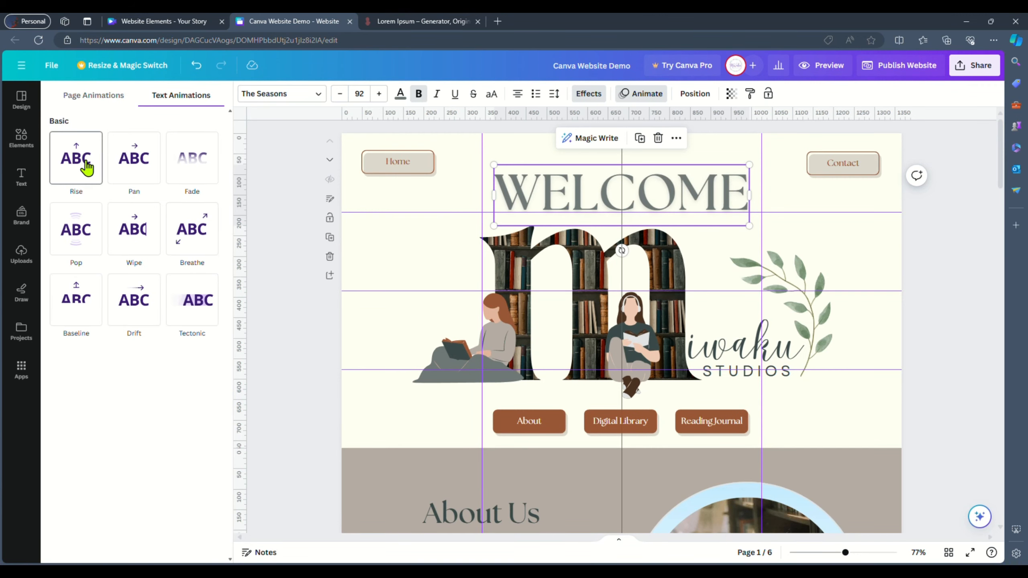
{"action": "left_click", "coordinate": [471, 289]}
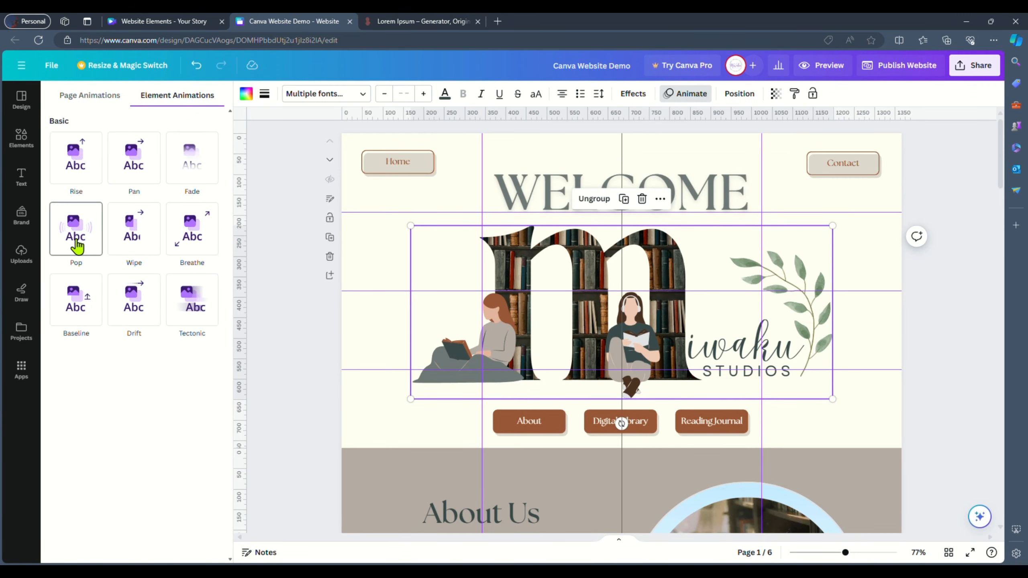
{"action": "left_click", "coordinate": [135, 231]}
- Apply the Pan animation to the Home and Contact buttons and to the About, Digital Library and Reading Journal buttons
{"action": "left_click_drag", "start_coordinate": [353, 143], "coordinate": [889, 160]}
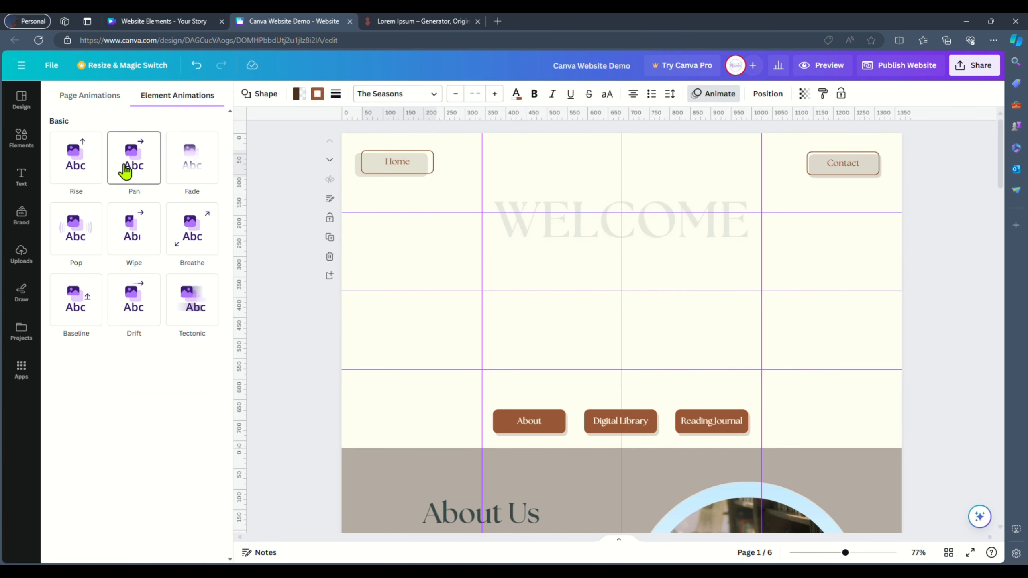
{"action": "left_click", "coordinate": [127, 167]}
{"action": "left_click_drag", "start_coordinate": [465, 406], "coordinate": [769, 442]}
{"action": "left_click", "coordinate": [134, 166]}
{"action": "left_click", "coordinate": [967, 271]}
- Apply the Pan animation to the About Us heading, the miwaku studios tagline and the paragraph
{"action": "left_click_drag", "start_coordinate": [1001, 170], "coordinate": [1004, 217]}
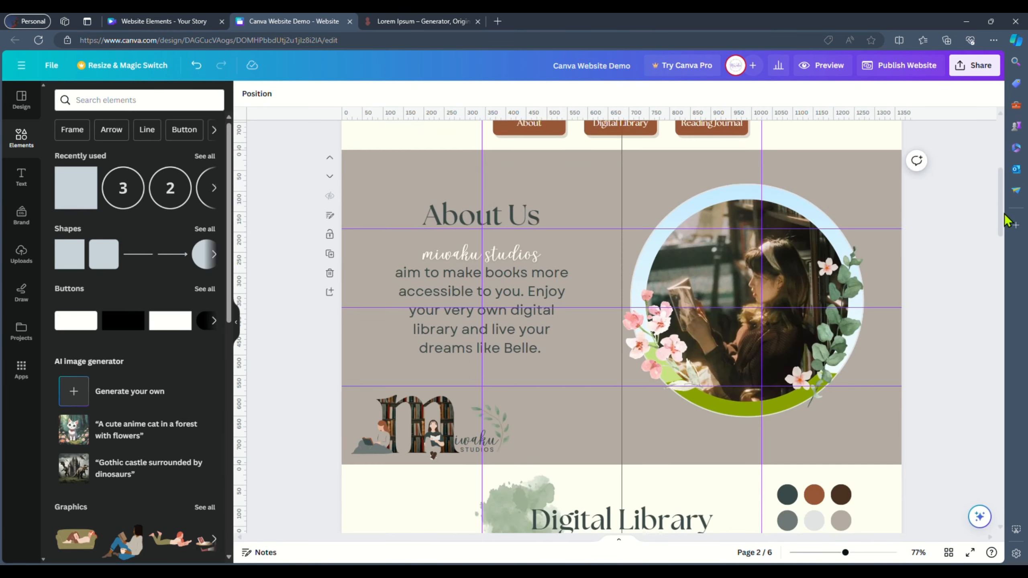
{"action": "left_click", "coordinate": [480, 215]}
{"action": "left_click", "coordinate": [640, 94]}
{"action": "left_click", "coordinate": [130, 163]}
{"action": "left_click", "coordinate": [425, 292]}
{"action": "left_click", "coordinate": [437, 256], "text": "shift"}
{"action": "left_click", "coordinate": [135, 162]}
- Apply the Rise animation to the circular photo frame group in the About section
{"action": "left_click_drag", "start_coordinate": [607, 190], "coordinate": [905, 426]}
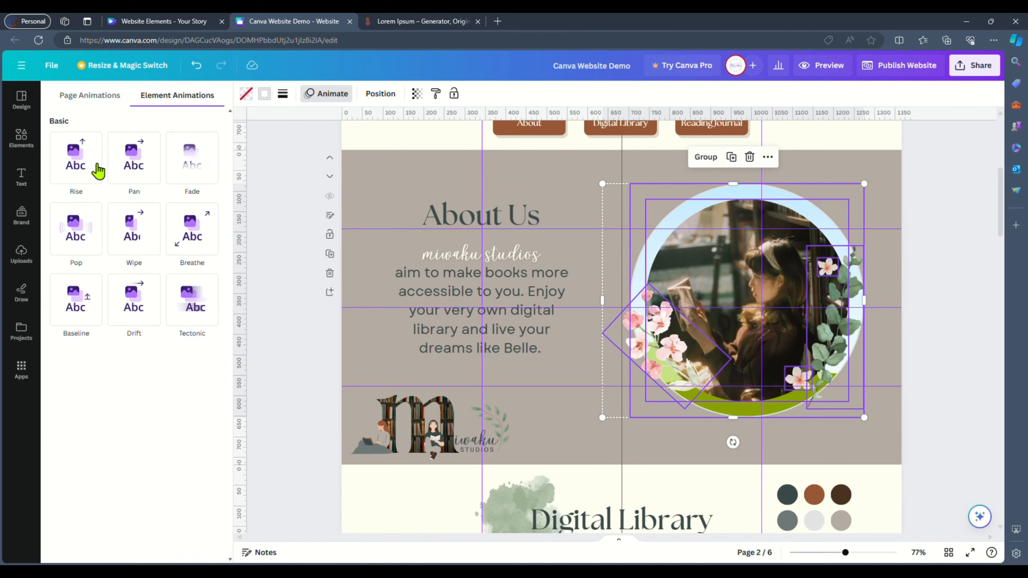
{"action": "left_click", "coordinate": [83, 175]}
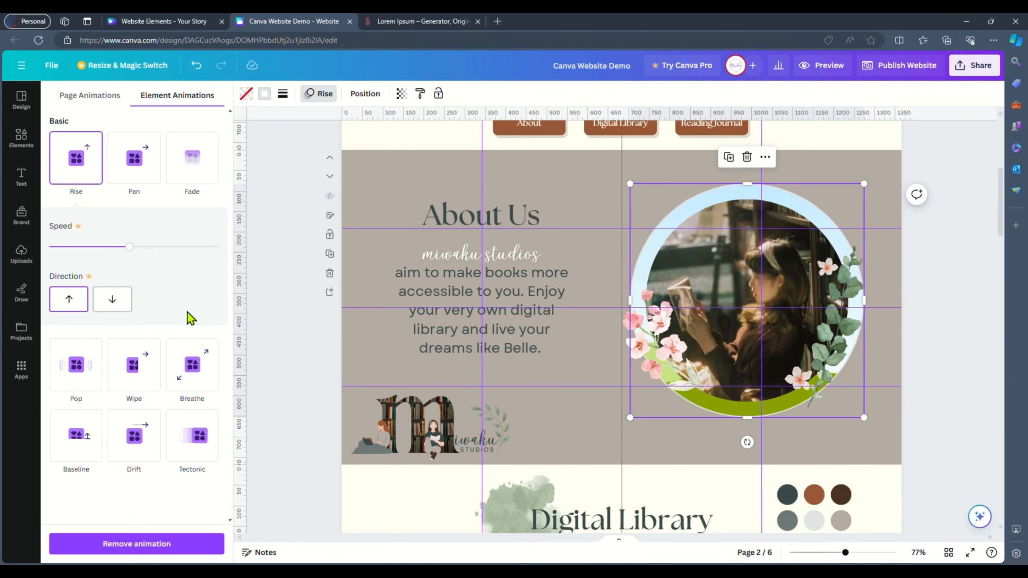
{"action": "left_click", "coordinate": [927, 330]}
- Apply Rise to the Digital Library heading and Pan to its our ebook collection subtitle
{"action": "scroll", "coordinate": [938, 384], "scroll_direction": "down", "scroll_amount": 5}
{"action": "left_click", "coordinate": [621, 259]}
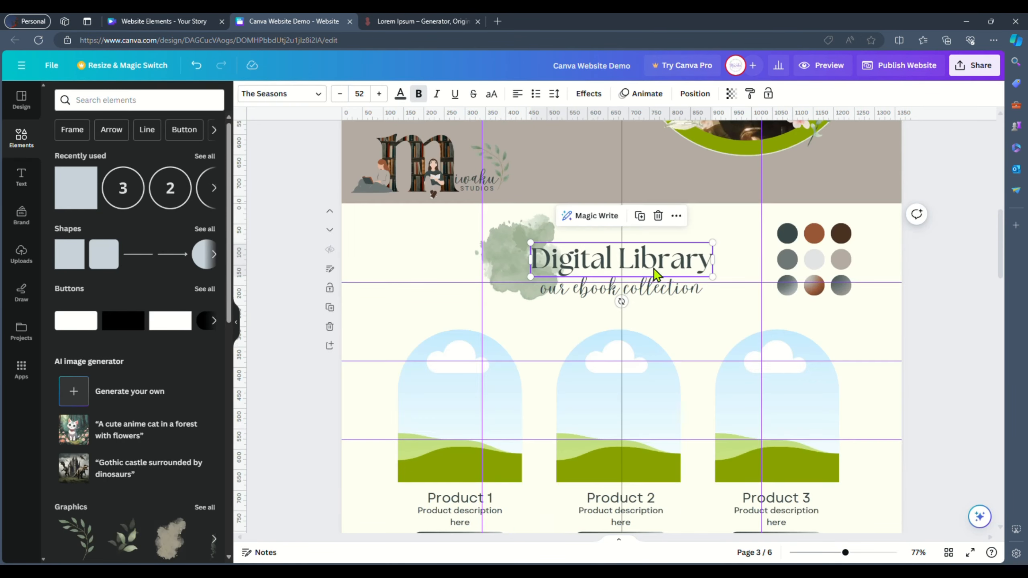
{"action": "left_click", "coordinate": [695, 94]}
{"action": "left_click", "coordinate": [640, 94]}
{"action": "left_click", "coordinate": [84, 175]}
{"action": "left_click", "coordinate": [621, 289]}
{"action": "left_click", "coordinate": [139, 170]}
- Delete the colour palette swatches beside the Digital Library heading
{"action": "left_click", "coordinate": [961, 380]}
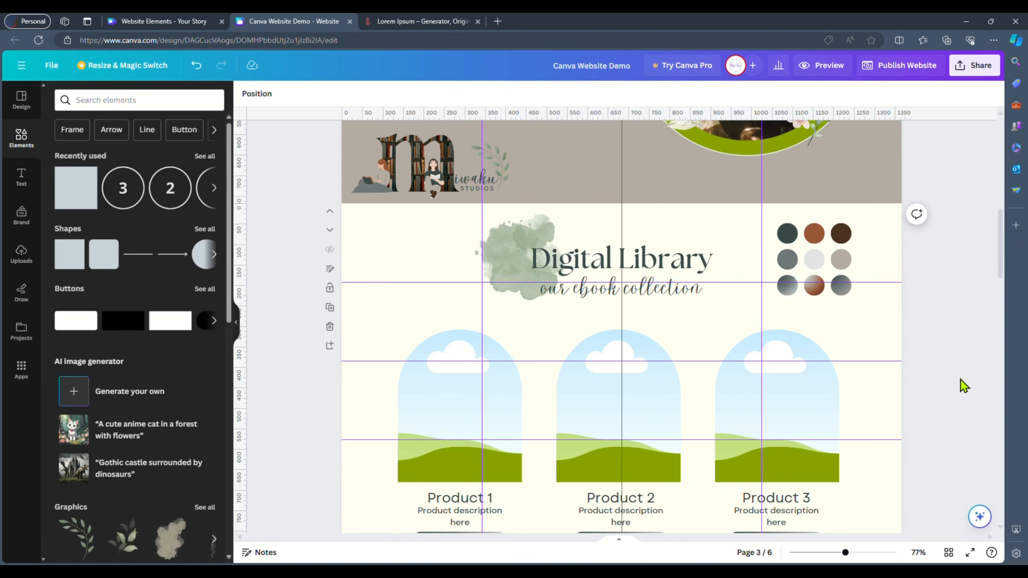
{"action": "left_click", "coordinate": [840, 267]}
{"action": "key", "text": "Delete"}
- Apply the Rise animation to the first row of product images on the Digital Library page
{"action": "left_click_drag", "start_coordinate": [1000, 236], "coordinate": [1000, 277]}
{"action": "left_click_drag", "start_coordinate": [938, 162], "coordinate": [458, 210]}
{"action": "left_click", "coordinate": [355, 95]}
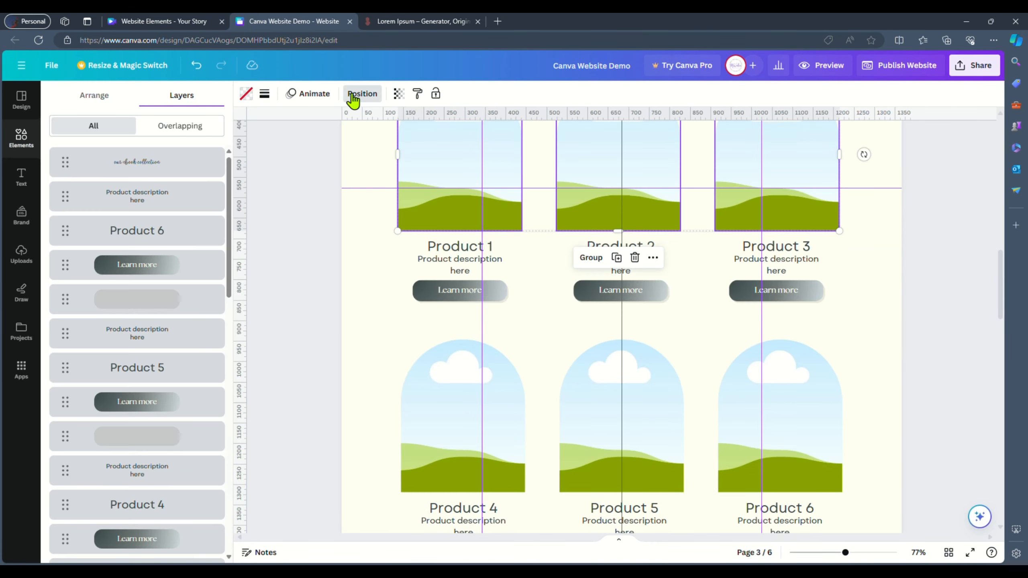
{"action": "left_click", "coordinate": [308, 94]}
{"action": "left_click", "coordinate": [89, 178]}
- Apply the Pan animation to the first row's product names, descriptions and Learn more buttons
{"action": "left_click_drag", "start_coordinate": [388, 235], "coordinate": [805, 306]}
{"action": "left_click", "coordinate": [135, 178]}
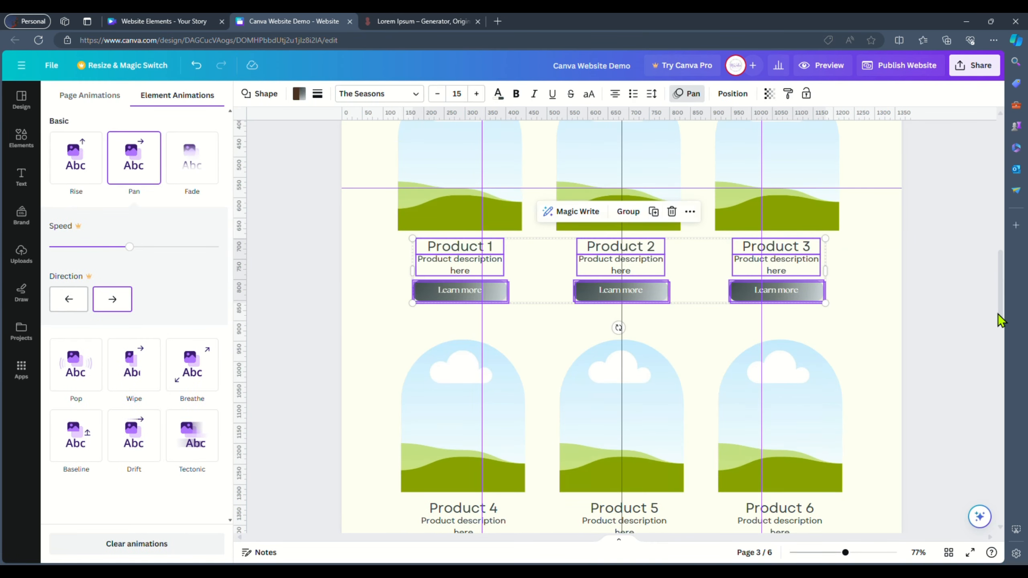
- Select the second row of products and apply the Pan animation to it
{"action": "left_click_drag", "start_coordinate": [1000, 315], "coordinate": [999, 360]}
{"action": "left_click_drag", "start_coordinate": [915, 300], "coordinate": [437, 231]}
{"action": "left_click", "coordinate": [136, 185]}
- Apply the Rise animation to the Reading Journal heading and its subtitle
{"action": "left_click_drag", "start_coordinate": [1000, 317], "coordinate": [1008, 353]}
{"action": "left_click_drag", "start_coordinate": [631, 243], "coordinate": [445, 178]}
{"action": "left_click", "coordinate": [85, 172]}
- Apply Pan to the What's inside? heading and paragraph, and Rise to the tablet image
{"action": "left_click_drag", "start_coordinate": [358, 249], "coordinate": [504, 447]}
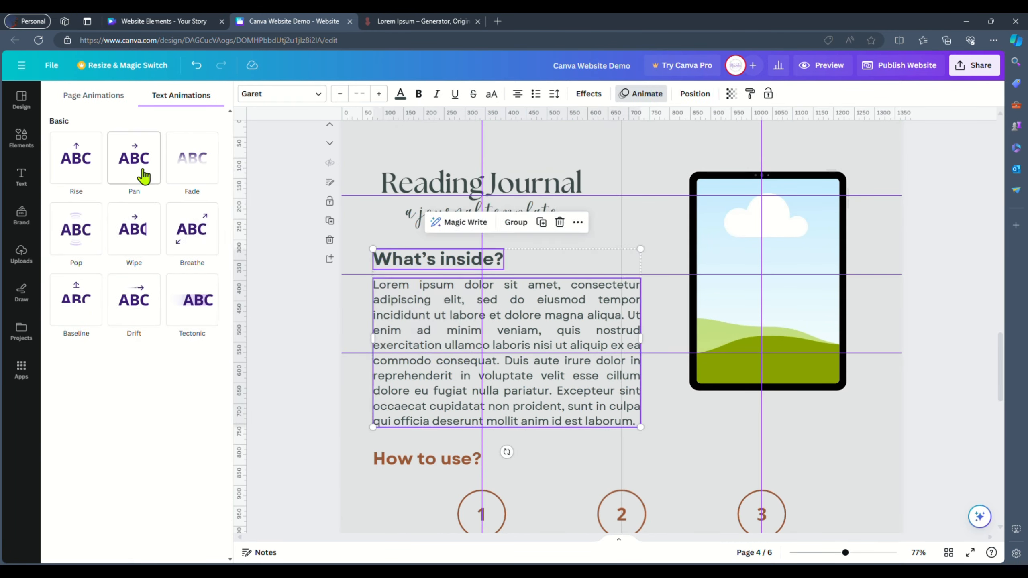
{"action": "left_click", "coordinate": [142, 172]}
{"action": "left_click", "coordinate": [749, 283]}
{"action": "left_click", "coordinate": [83, 172]}
- Apply the Pan animation to the How to use? heading
{"action": "scroll", "coordinate": [461, 236], "scroll_direction": "down", "scroll_amount": 4}
{"action": "left_click_drag", "start_coordinate": [358, 236], "coordinate": [776, 478]}
{"action": "left_click", "coordinate": [428, 244]}
{"action": "left_click", "coordinate": [641, 94]}
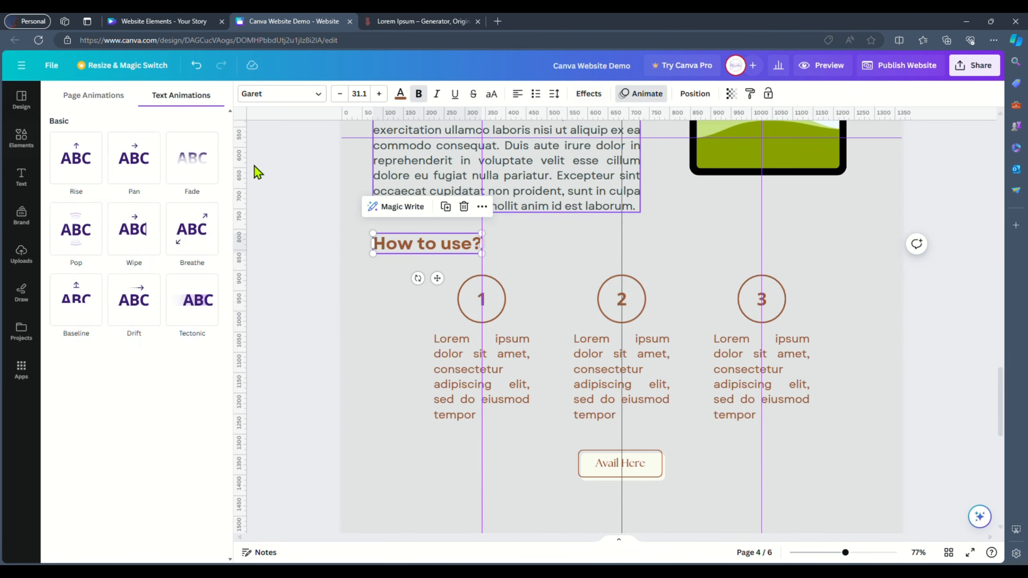
{"action": "left_click", "coordinate": [137, 170]}
- Apply the Rise animation to the three numbered how-to step groups
{"action": "left_click_drag", "start_coordinate": [391, 298], "coordinate": [845, 391]}
{"action": "left_click", "coordinate": [199, 235]}
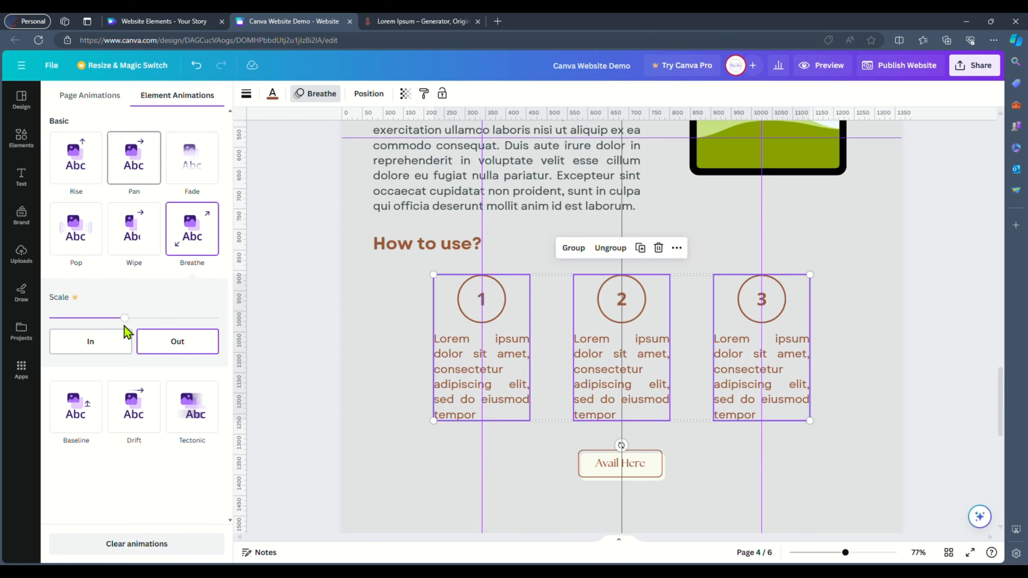
{"action": "left_click", "coordinate": [79, 162]}
- Apply the Pan animation to the Avail Here button
{"action": "left_click_drag", "start_coordinate": [390, 443], "coordinate": [695, 492]}
{"action": "left_click", "coordinate": [714, 94]}
{"action": "left_click", "coordinate": [142, 173]}
{"action": "left_click", "coordinate": [966, 333]}
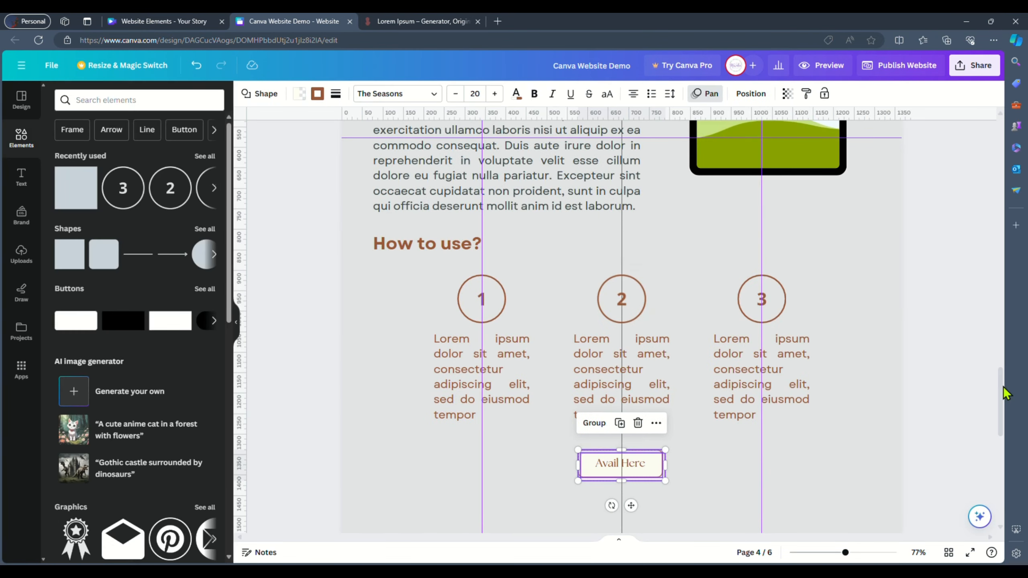
- Apply the Pan animation to the Contact Us heading and the social media buttons
{"action": "left_click_drag", "start_coordinate": [1002, 392], "coordinate": [1001, 448]}
{"action": "left_click_drag", "start_coordinate": [374, 225], "coordinate": [607, 294]}
{"action": "left_click", "coordinate": [650, 97]}
{"action": "left_click", "coordinate": [135, 162]}
{"action": "left_click_drag", "start_coordinate": [381, 302], "coordinate": [530, 418]}
{"action": "left_click", "coordinate": [134, 162]}
- Apply Pan to the Contact page photo frame group and the Wipe animation to the frame itself
{"action": "left_click_drag", "start_coordinate": [644, 248], "coordinate": [886, 482]}
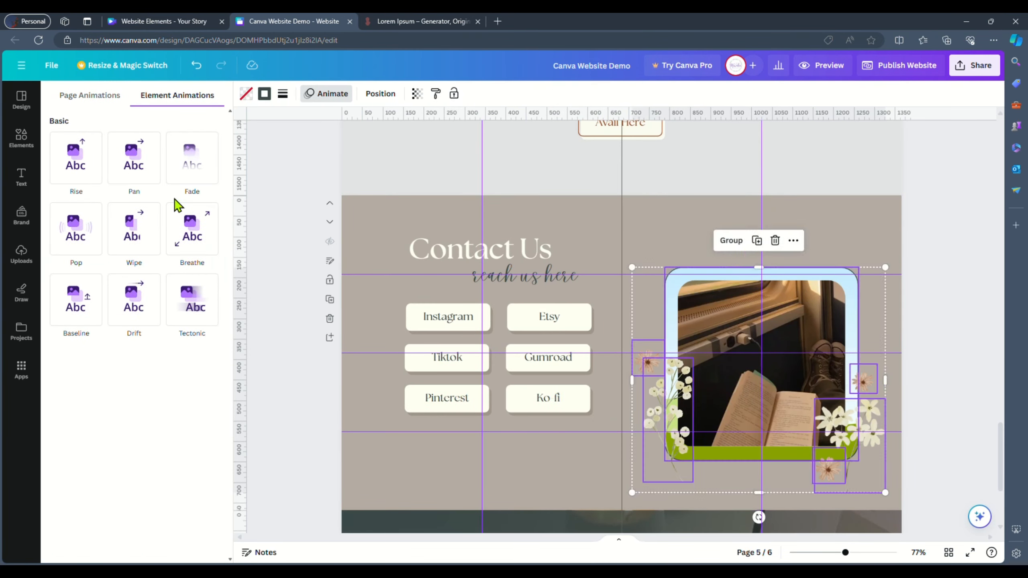
{"action": "left_click", "coordinate": [139, 166]}
{"action": "left_click", "coordinate": [627, 316]}
{"action": "left_click", "coordinate": [749, 348]}
{"action": "left_click", "coordinate": [411, 94]}
{"action": "left_click", "coordinate": [135, 160]}
{"action": "left_click", "coordinate": [696, 274]}
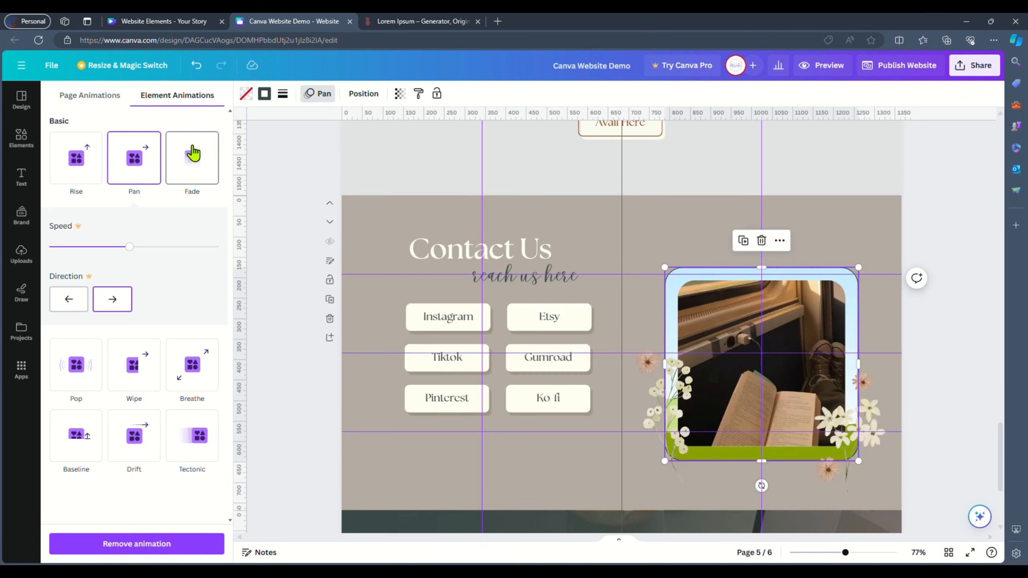
{"action": "left_click", "coordinate": [125, 371]}
{"action": "left_click", "coordinate": [968, 236]}
- Apply the Rise animation to the Have other inquiries? heading and its subtitle
{"action": "scroll", "coordinate": [870, 359], "scroll_direction": "down", "scroll_amount": 5}
{"action": "left_click", "coordinate": [870, 360]}
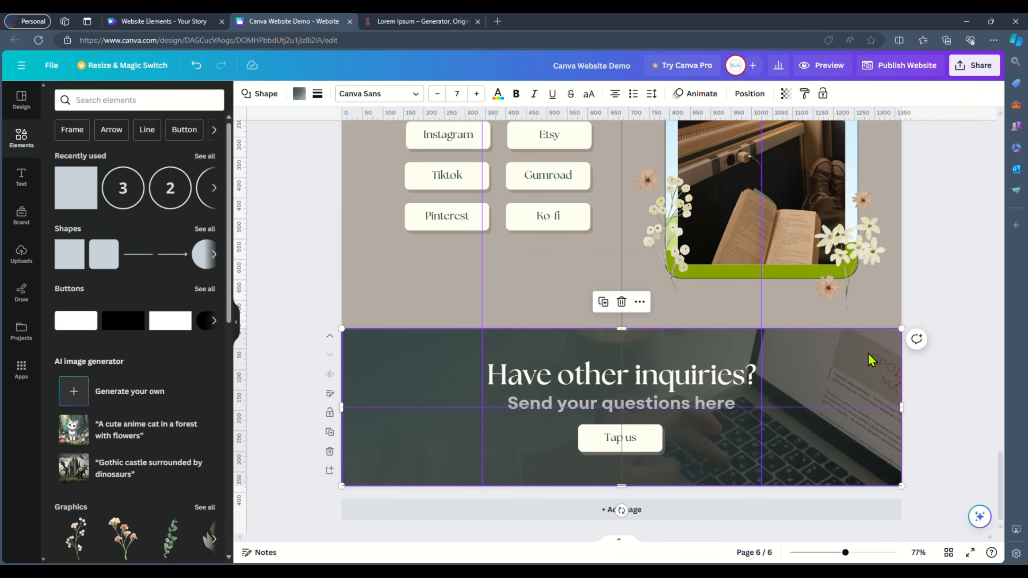
{"action": "left_click", "coordinate": [824, 93]}
{"action": "left_click_drag", "start_coordinate": [769, 352], "coordinate": [482, 411]}
{"action": "left_click", "coordinate": [643, 94]}
{"action": "left_click", "coordinate": [75, 161]}
- Apply the Pan animation to the Tap us button
{"action": "left_click_drag", "start_coordinate": [683, 457], "coordinate": [565, 425]}
{"action": "left_click", "coordinate": [134, 160]}
{"action": "left_click", "coordinate": [957, 260]}
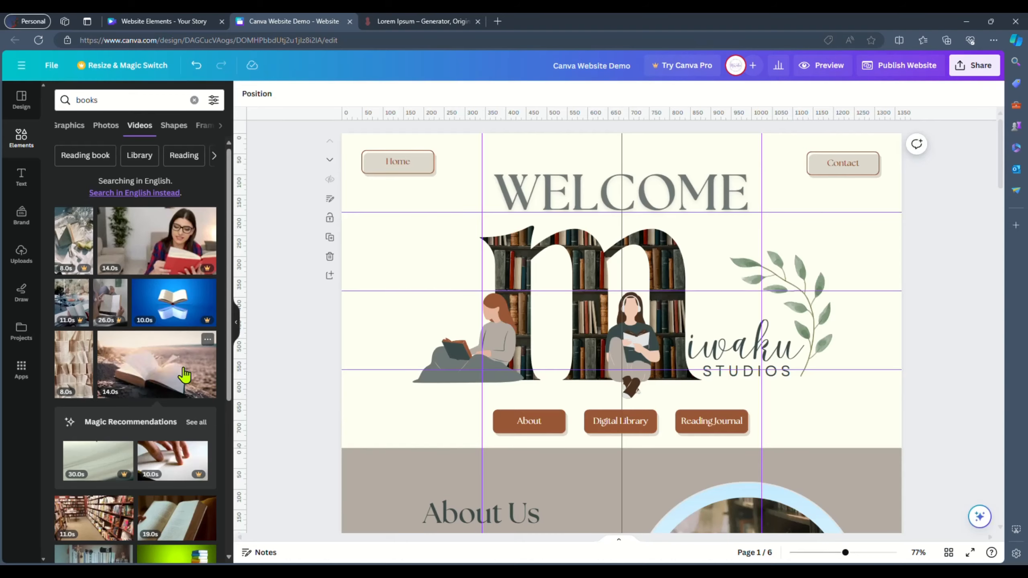
- Set a video of an open book on sand, found by searching books, as the home page background
{"action": "left_click_drag", "start_coordinate": [184, 375], "coordinate": [457, 254]}
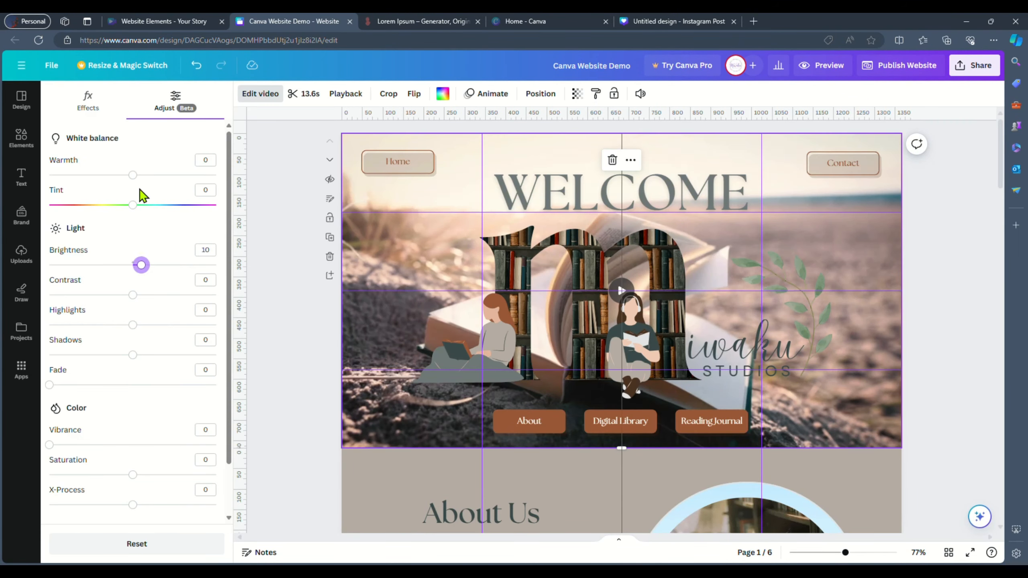
{"action": "mouse_move", "coordinate": [133, 294]}
{"action": "left_mouse_down"}
{"action": "mouse_move", "coordinate": [105, 297]}
{"action": "mouse_move", "coordinate": [124, 296]}
{"action": "left_mouse_up"}
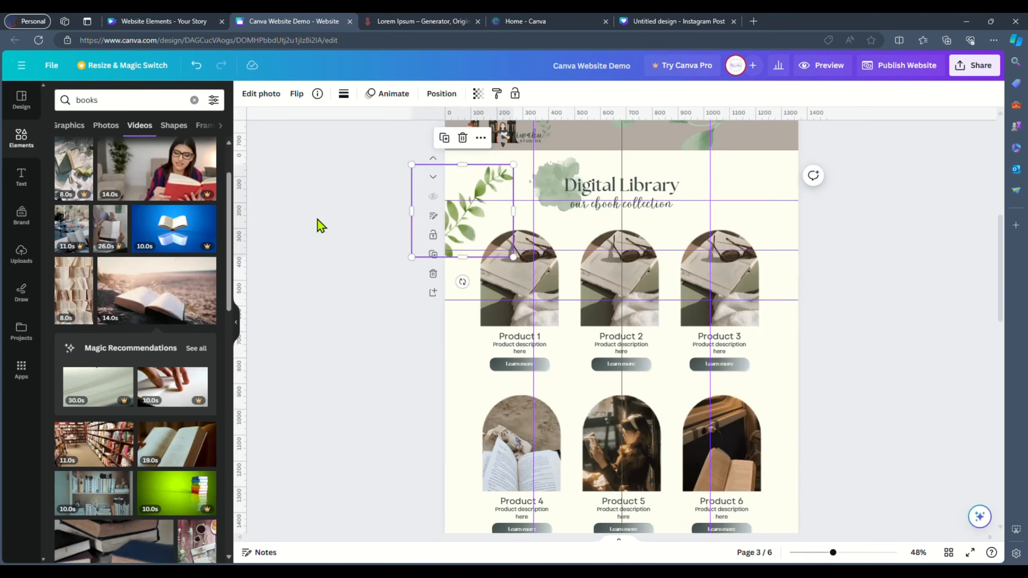
- Arrange leaf and flower graphics from the elements design around the Digital Library products
{"action": "left_click_drag", "start_coordinate": [550, 183], "coordinate": [850, 256]}
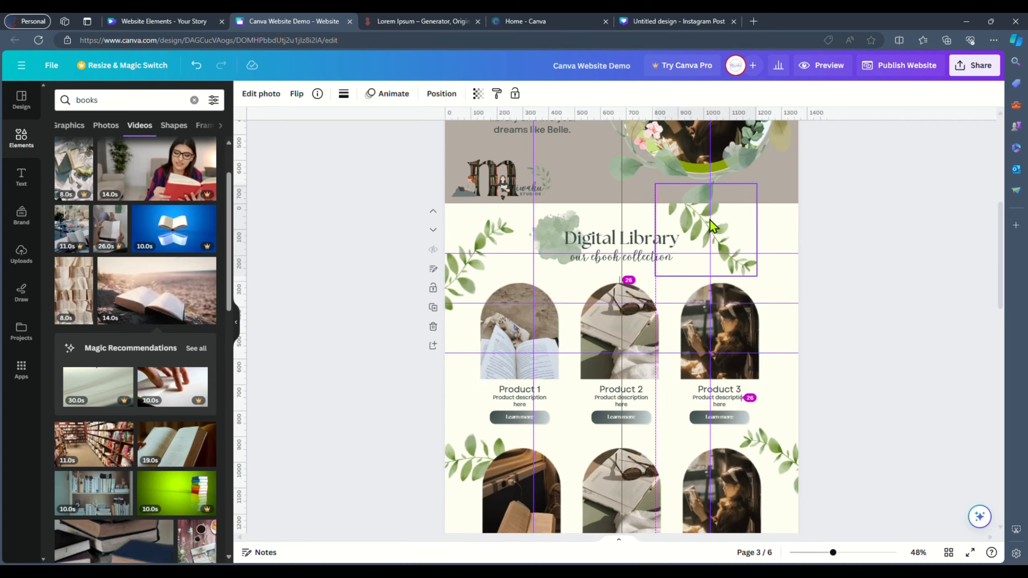
{"action": "scroll", "coordinate": [621, 324], "scroll_direction": "down", "scroll_amount": 5}
{"action": "left_click_drag", "start_coordinate": [459, 299], "coordinate": [784, 480]}
{"action": "left_click", "coordinate": [873, 294]}
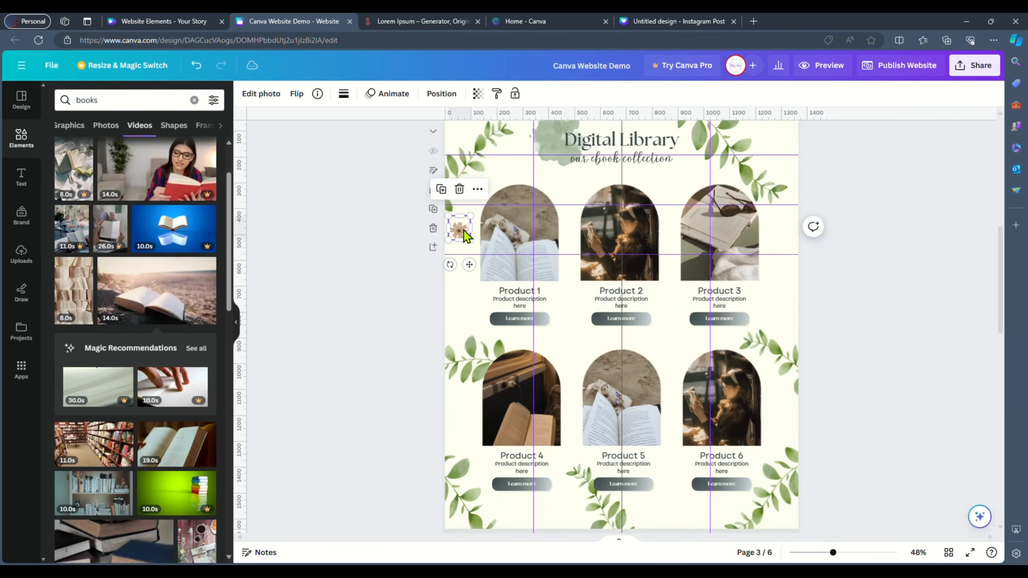
{"action": "left_click_drag", "start_coordinate": [459, 229], "coordinate": [571, 466]}
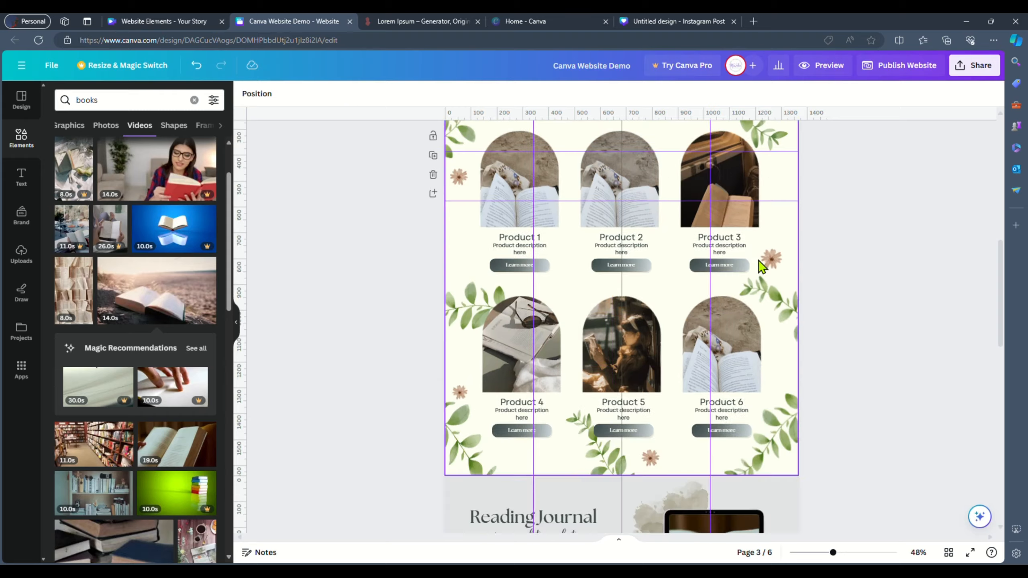
- Flip a small flower graphic and reposition the flower decorations on the Digital Library section
{"action": "left_click", "coordinate": [297, 94]}
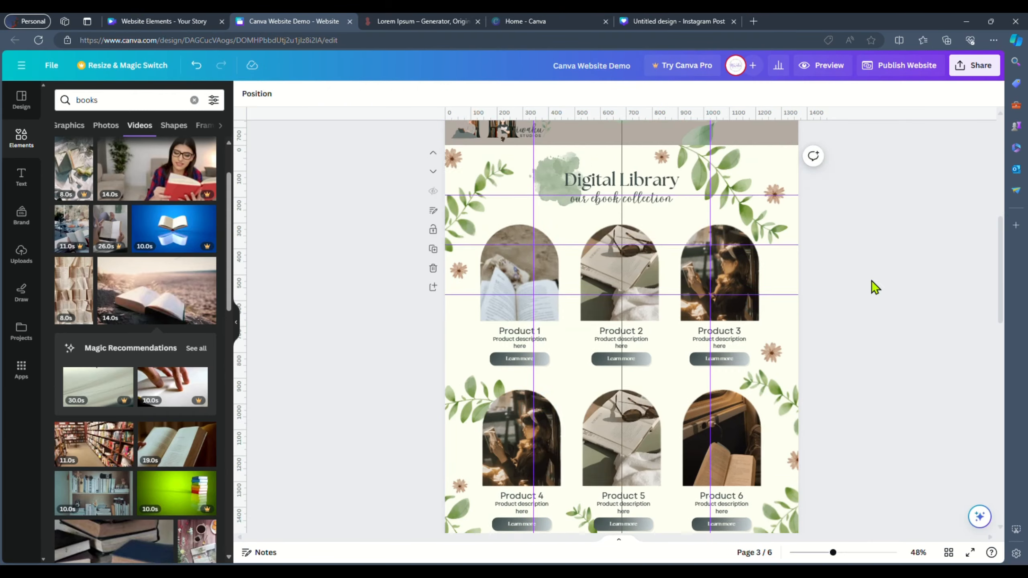
{"action": "scroll", "coordinate": [856, 379], "scroll_direction": "down", "scroll_amount": 5}
{"action": "left_click_drag", "start_coordinate": [459, 195], "coordinate": [453, 224]}
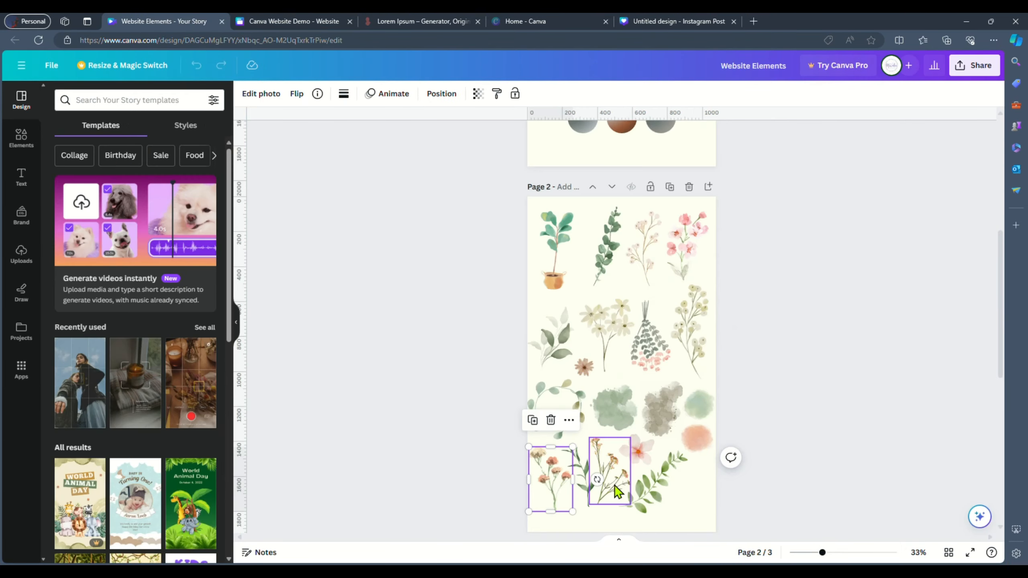
{"action": "left_click_drag", "start_coordinate": [776, 377], "coordinate": [751, 372]}
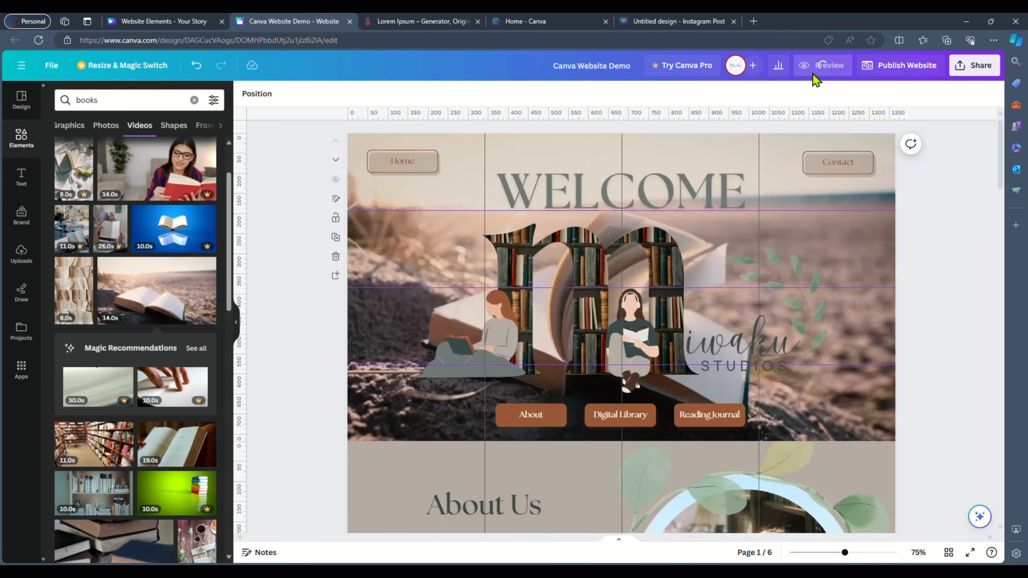
- Preview the website in desktop view, scrolling through the pages in fullscreen
{"action": "left_click", "coordinate": [816, 71]}
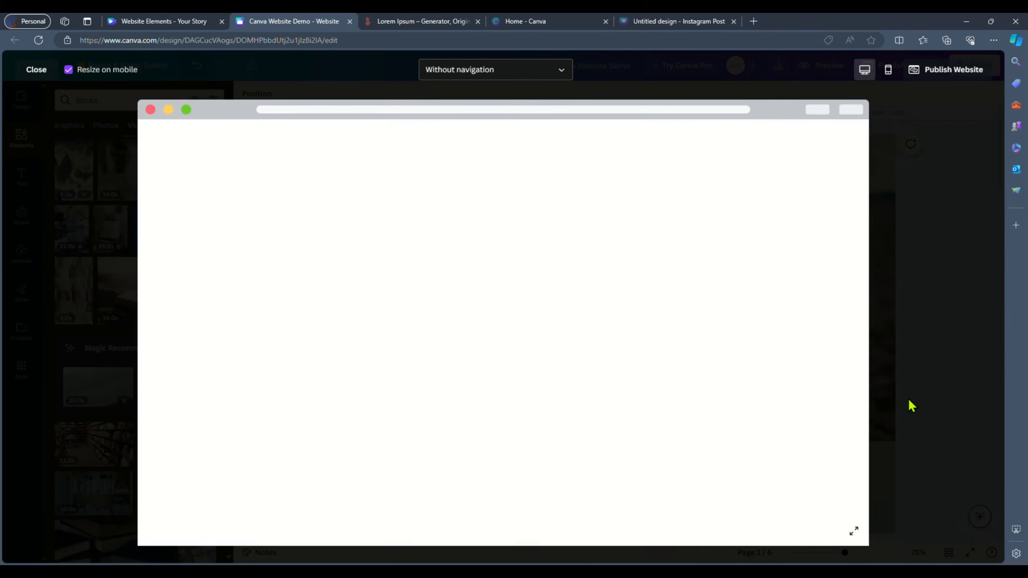
{"action": "left_click", "coordinate": [379, 491]}
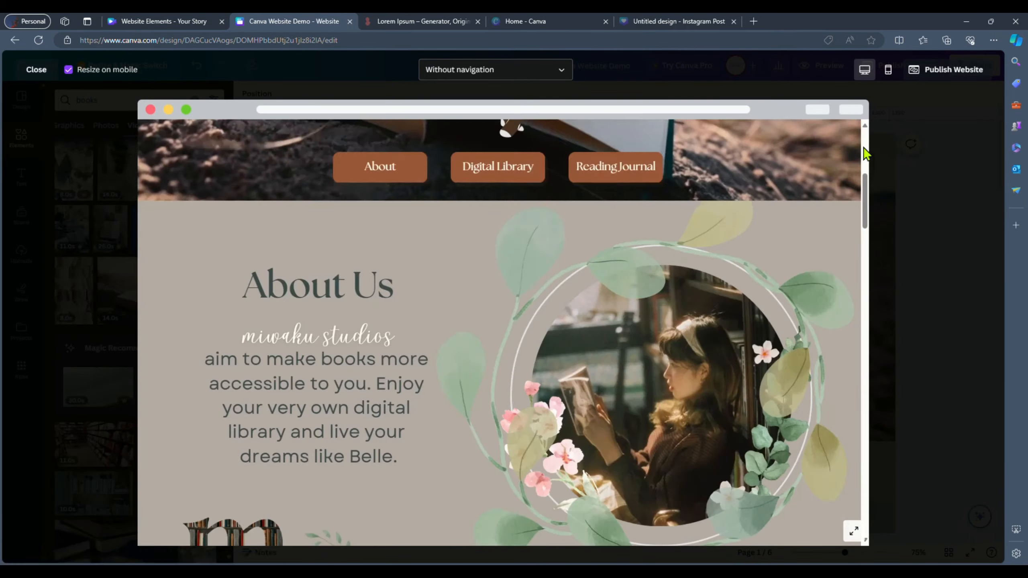
{"action": "left_click_drag", "start_coordinate": [862, 154], "coordinate": [867, 481]}
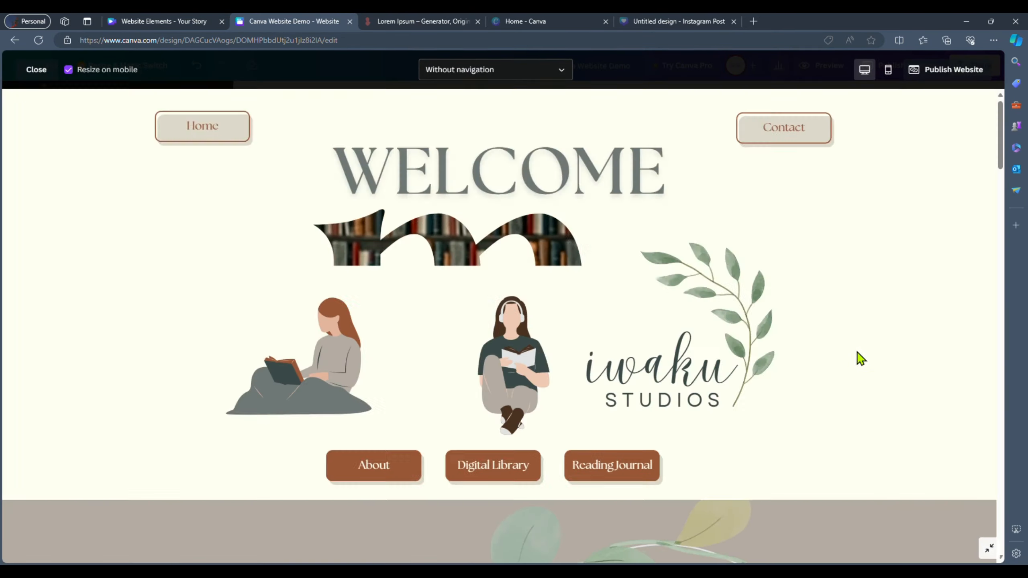
{"action": "left_click_drag", "start_coordinate": [1001, 122], "coordinate": [1005, 448]}
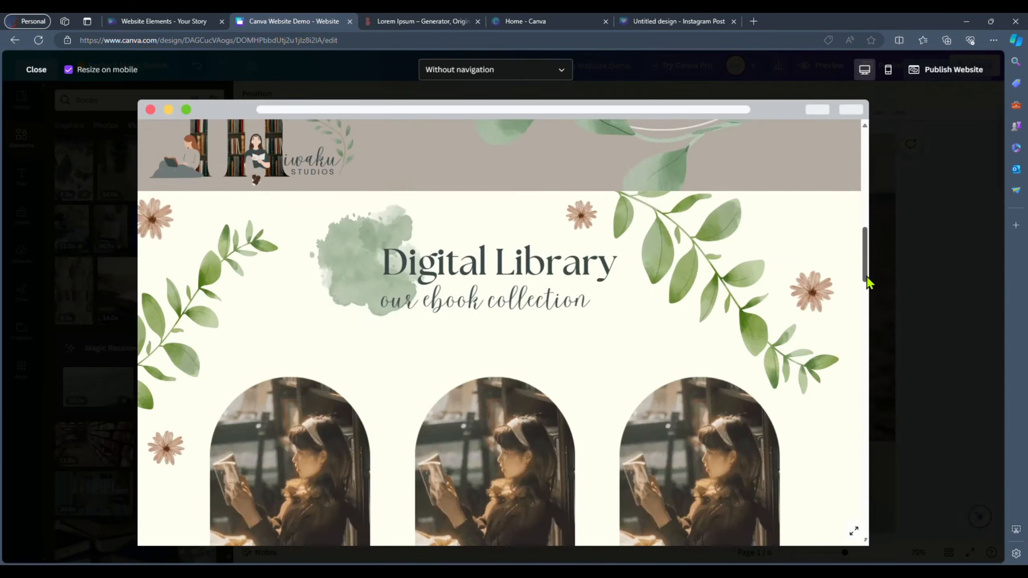
{"action": "left_click_drag", "start_coordinate": [868, 283], "coordinate": [867, 507]}
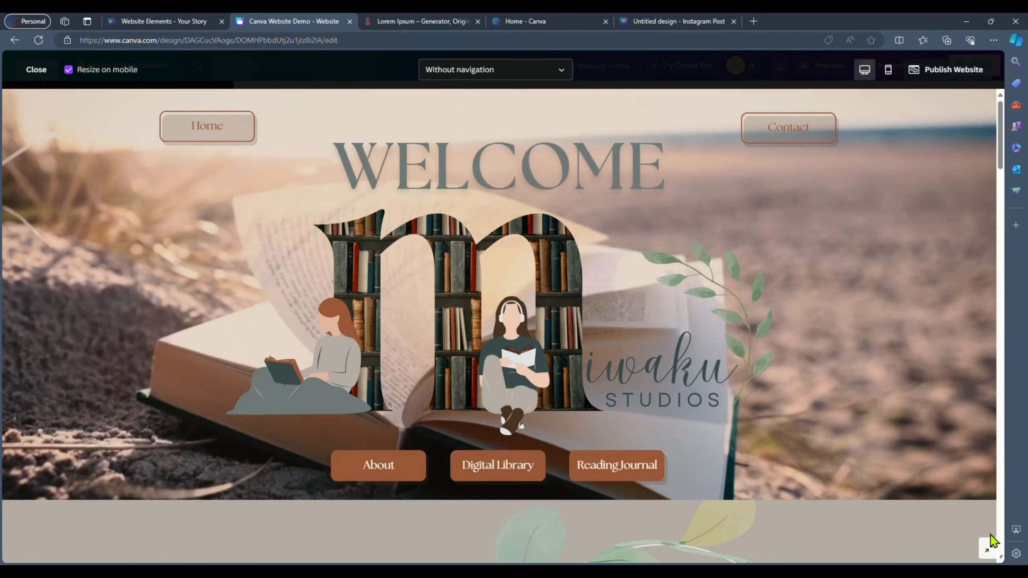
{"action": "left_click", "coordinate": [989, 547]}
{"action": "left_click_drag", "start_coordinate": [866, 182], "coordinate": [866, 413]}
{"action": "scroll", "coordinate": [863, 408], "scroll_direction": "down", "scroll_amount": 10}
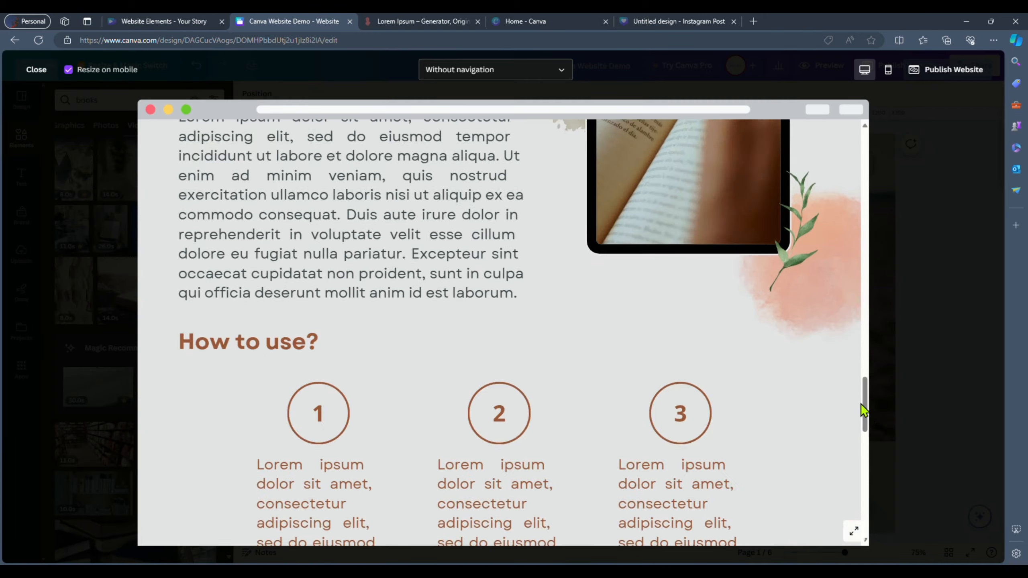
- Check the website's mobile preview and close the preview
{"action": "left_click", "coordinate": [888, 69]}
{"action": "left_click", "coordinate": [69, 69]}
{"action": "left_click", "coordinate": [68, 69]}
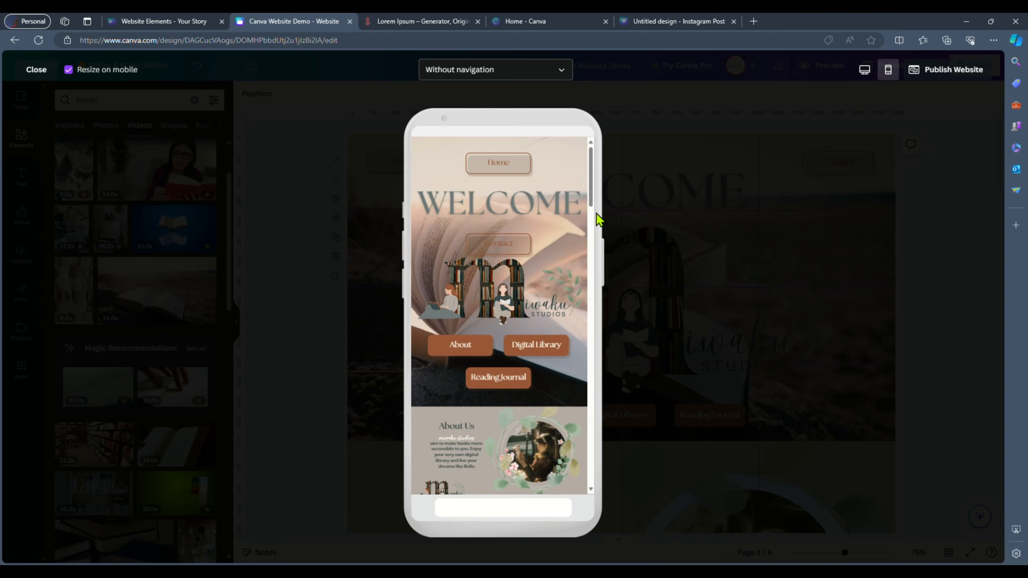
{"action": "left_click_drag", "start_coordinate": [592, 185], "coordinate": [592, 222]}
{"action": "left_click", "coordinate": [36, 69]}
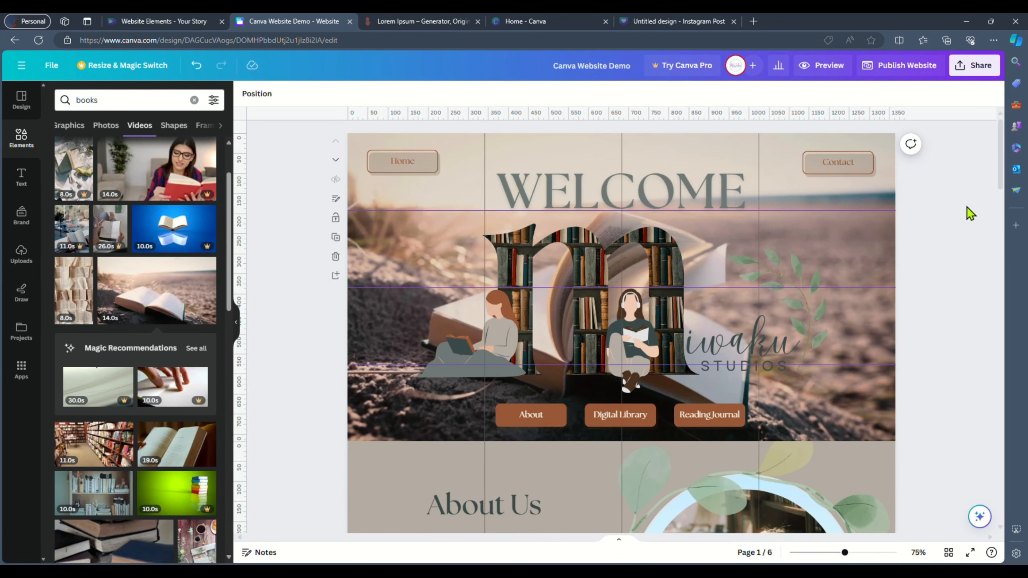
- Start publishing the website, choosing the free Canva domain option
{"action": "left_click", "coordinate": [914, 66]}
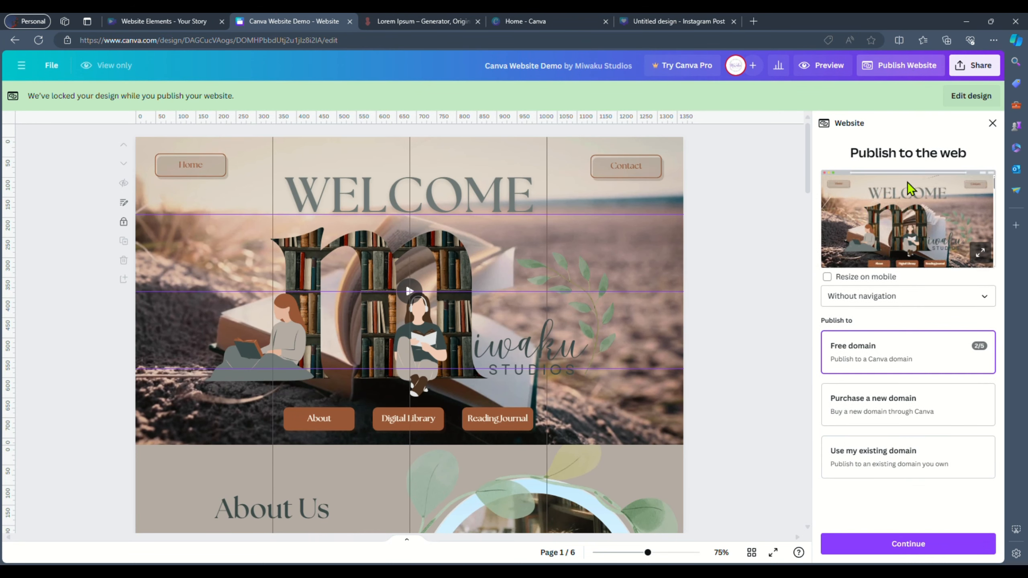
{"action": "left_click", "coordinate": [931, 299]}
{"action": "left_click", "coordinate": [943, 348]}
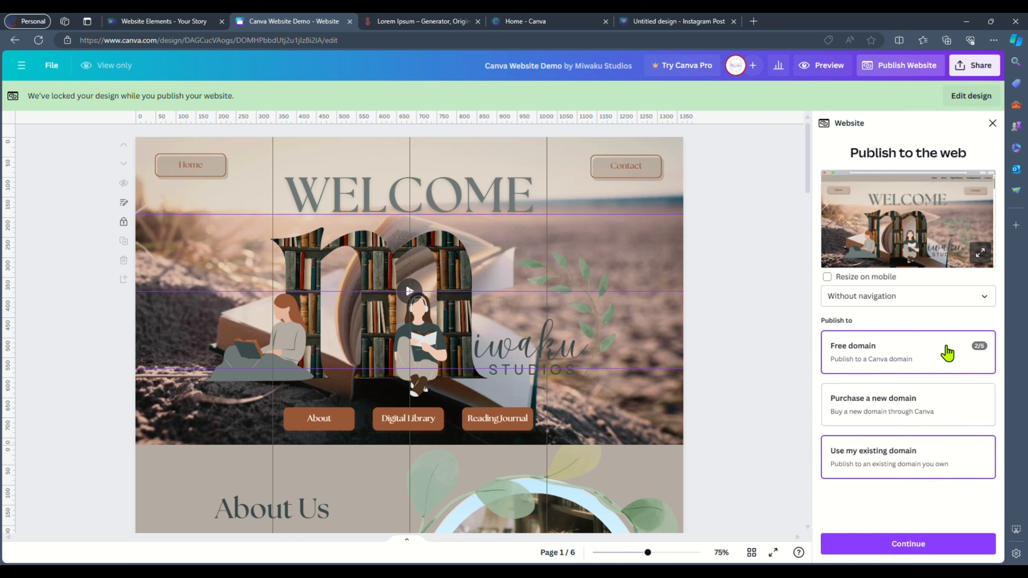
{"action": "left_click", "coordinate": [930, 546]}
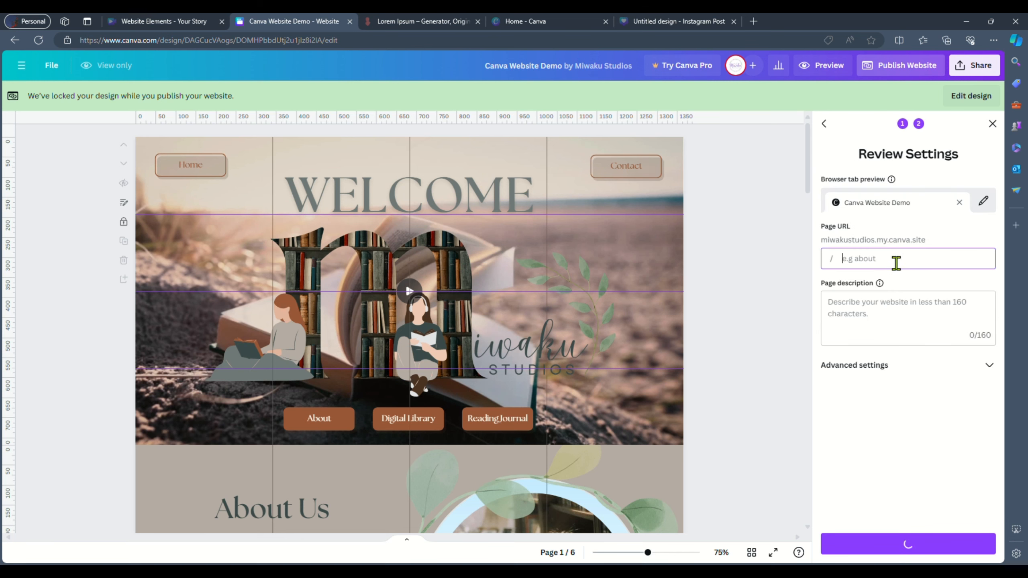